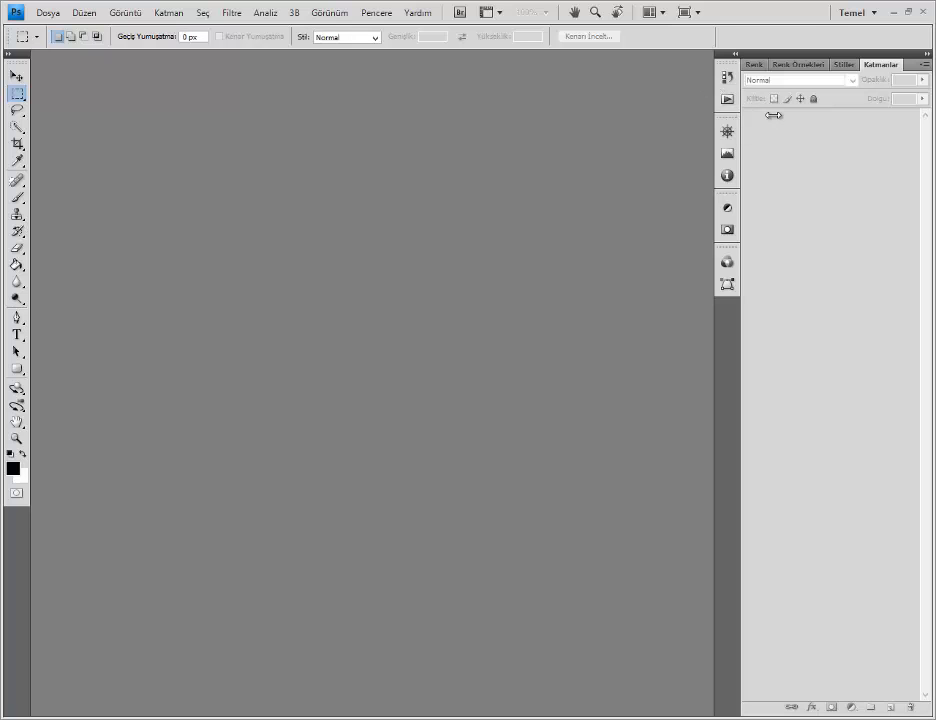
Step: Create a new 1000 × 1000 pixel document with a transparent background
left_click(44, 15)
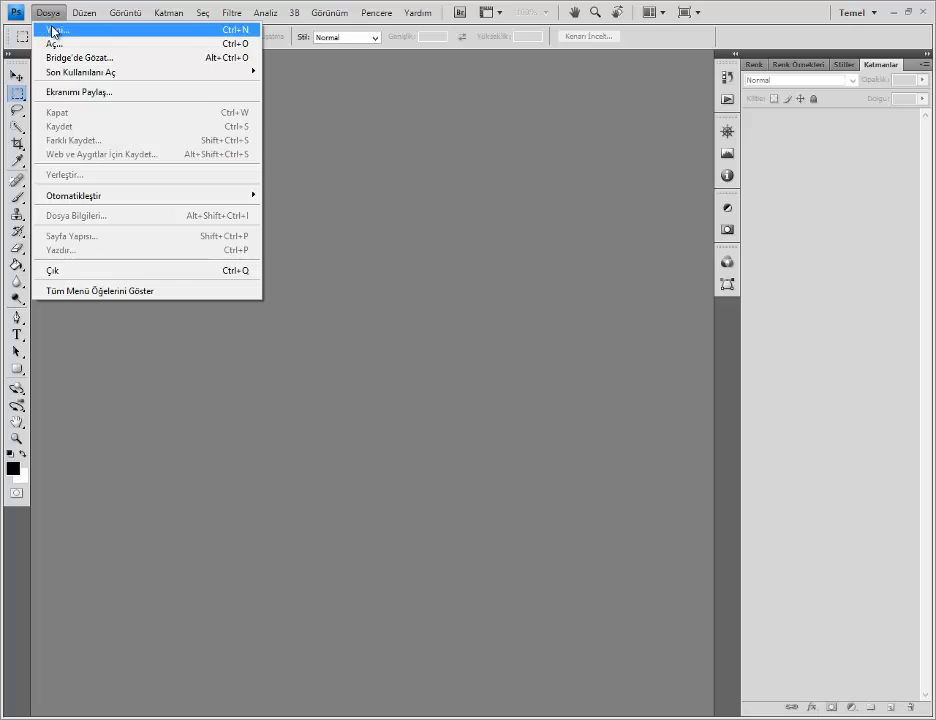
left_click(50, 29)
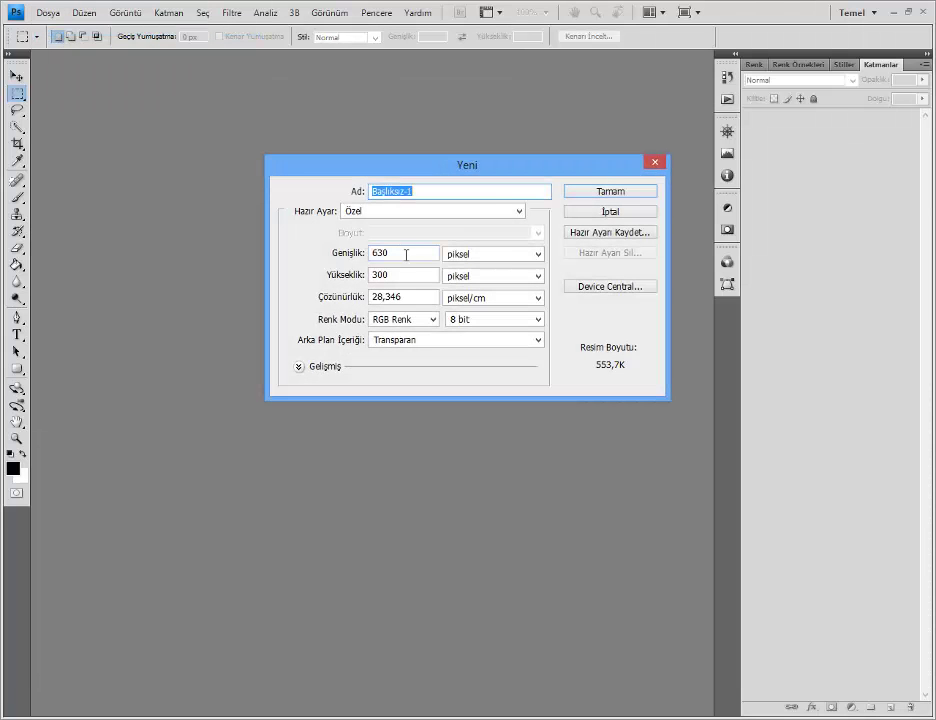
left_click_drag(406, 255, 277, 255)
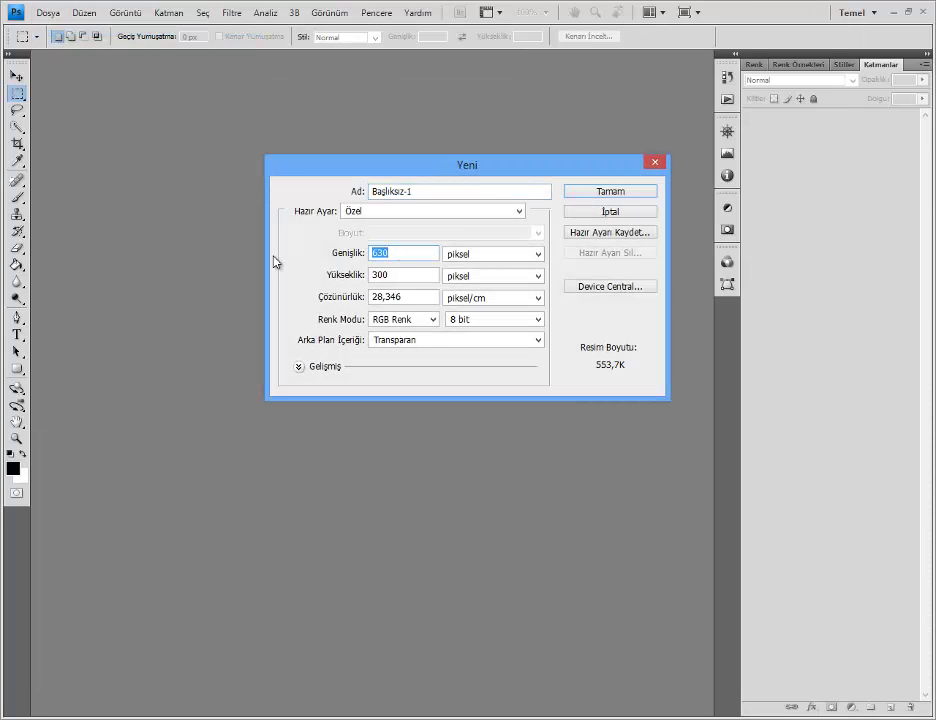
type("1000")
key("Tab")
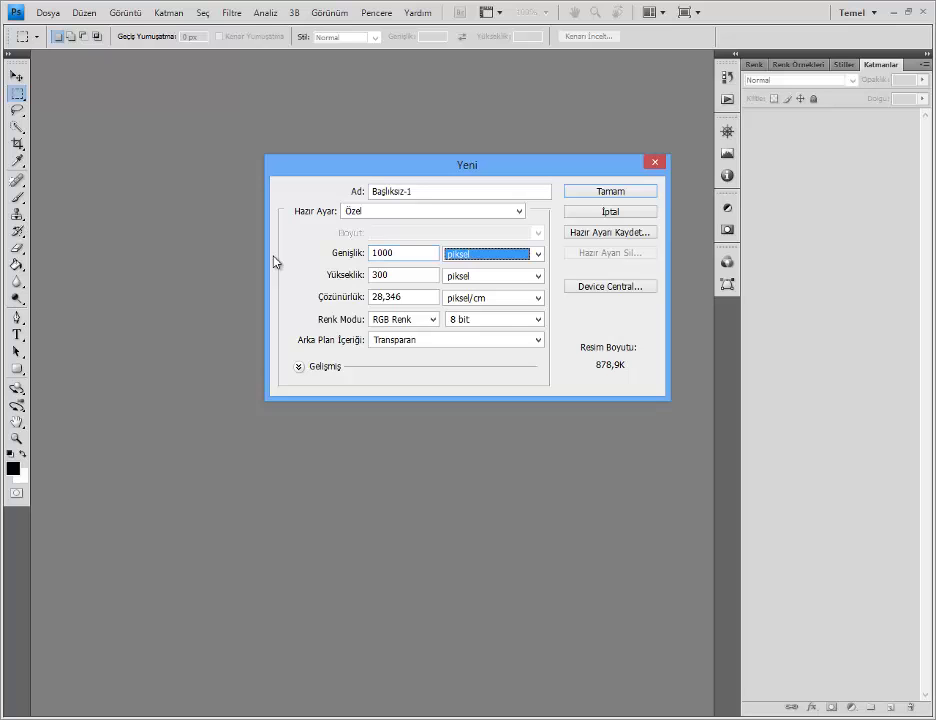
key("Tab")
type("1000")
key("Return")
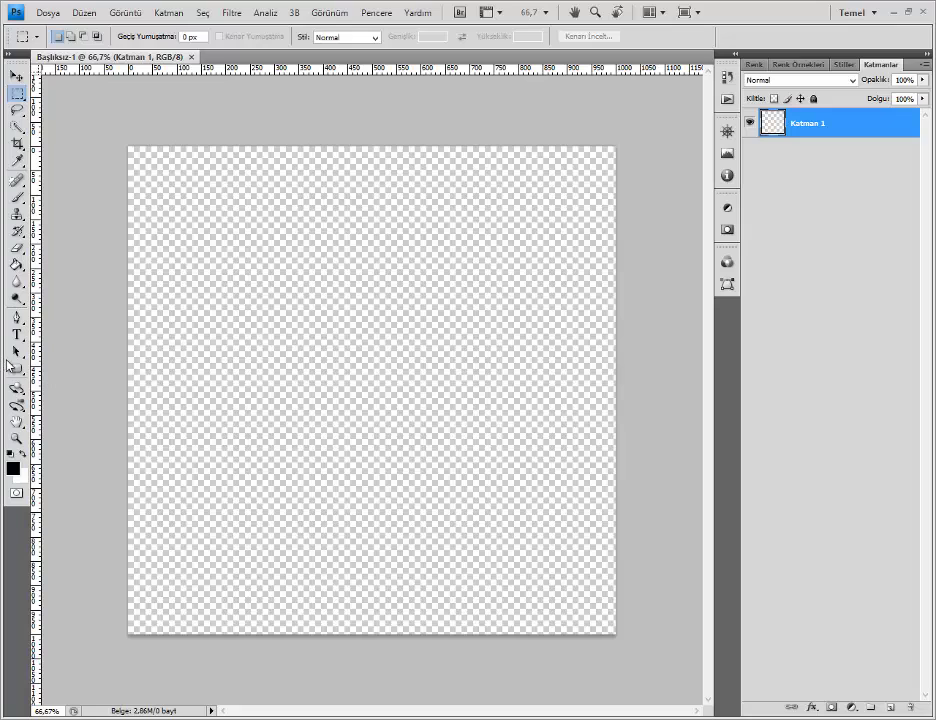
Step: Draw a rounded rectangle across the canvas centre and bring up the style presets
left_click(15, 367)
left_click_drag(183, 264, 520, 416)
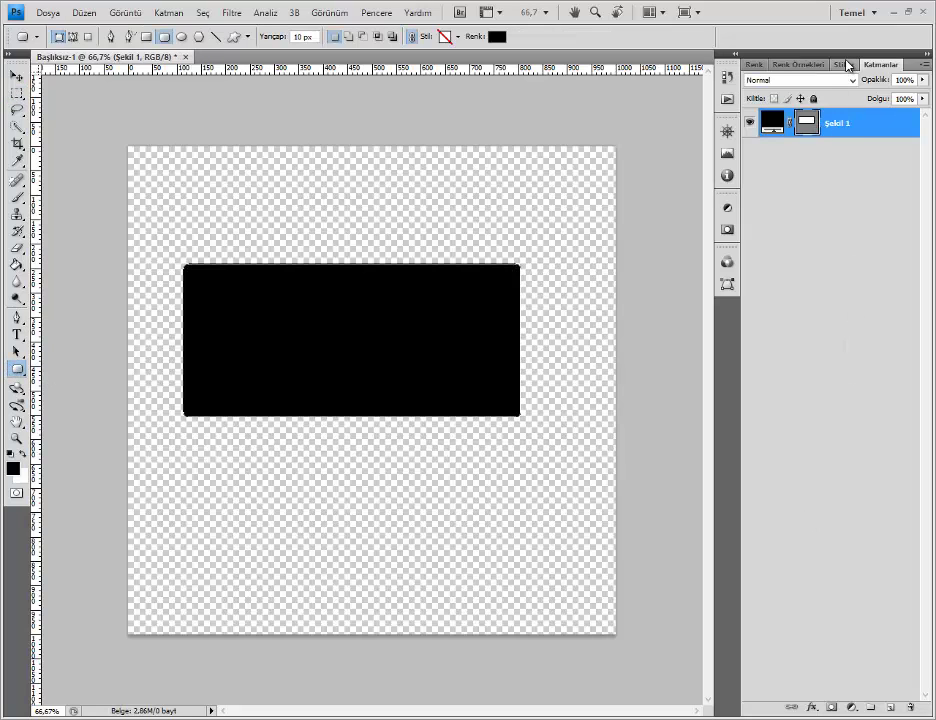
left_click(845, 64)
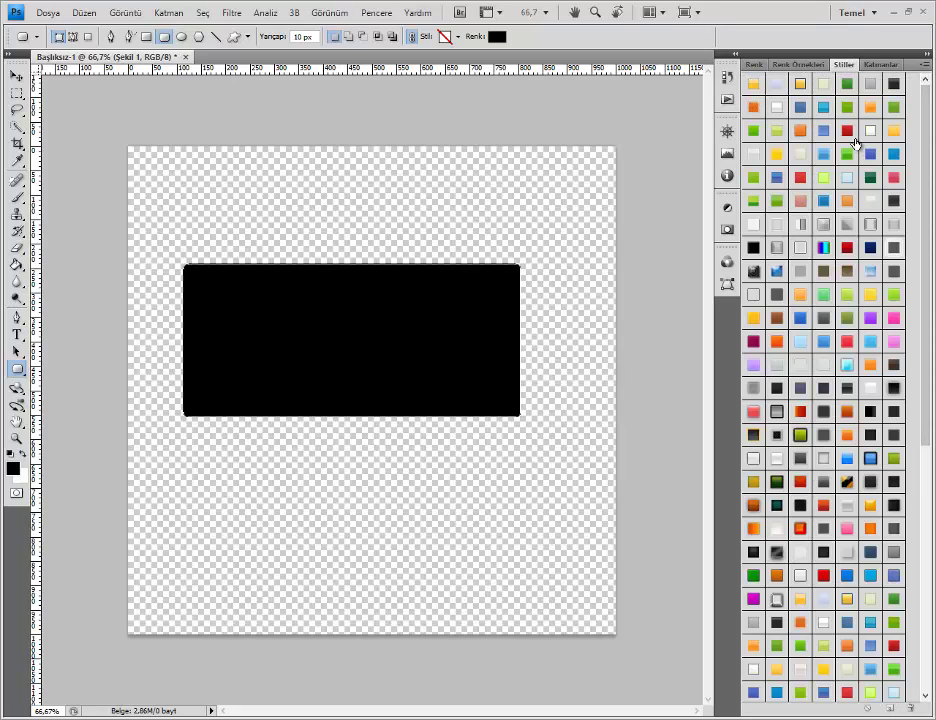
Step: Apply the glossy orange preset style to the rectangle and deselect its shape layer
left_click(799, 130)
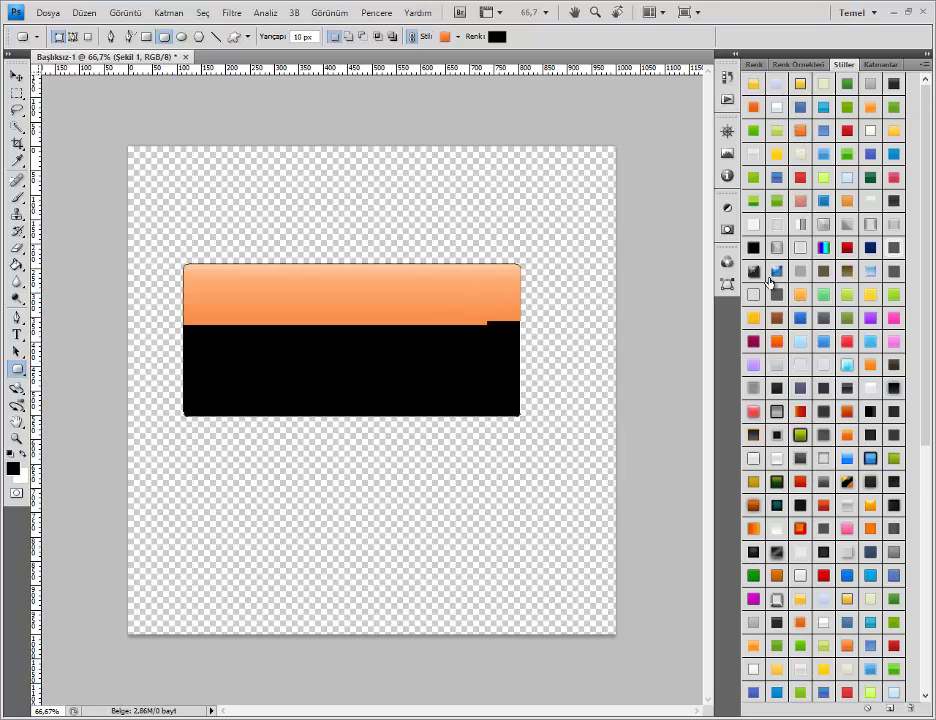
left_click(873, 65)
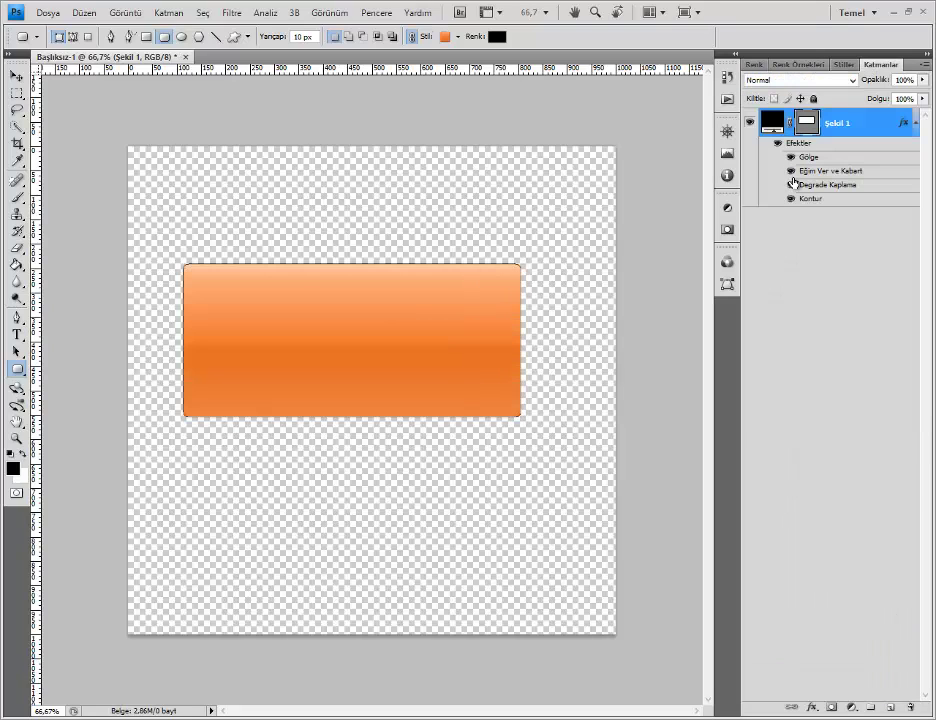
left_click(790, 455)
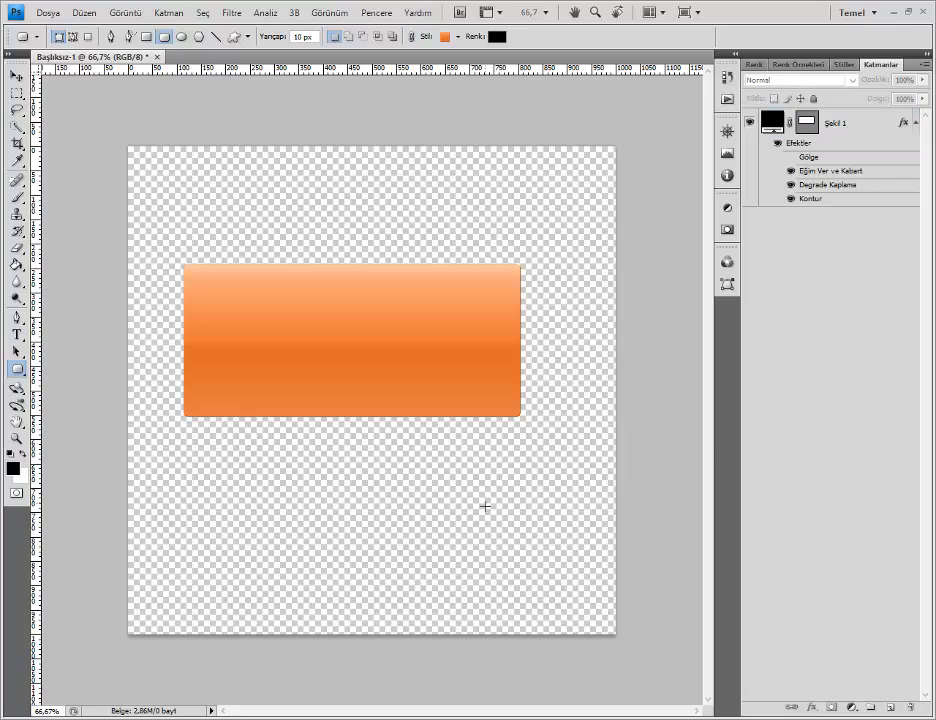
left_click(16, 75)
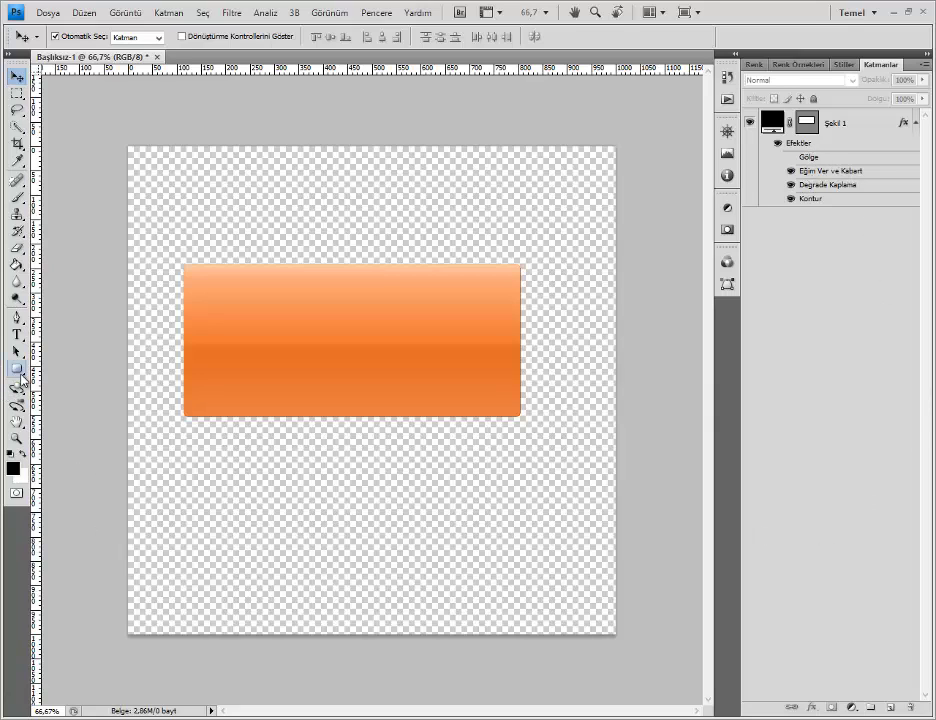
Step: Set the shape tool's style to No Style for new shapes
left_click(18, 370)
left_click(458, 37)
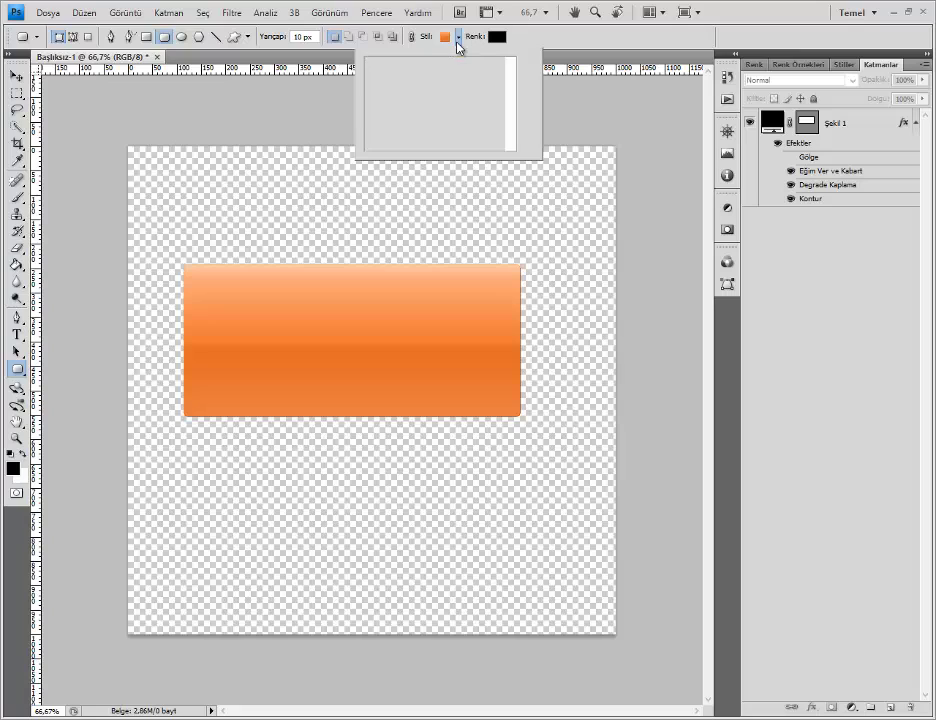
left_click(529, 61)
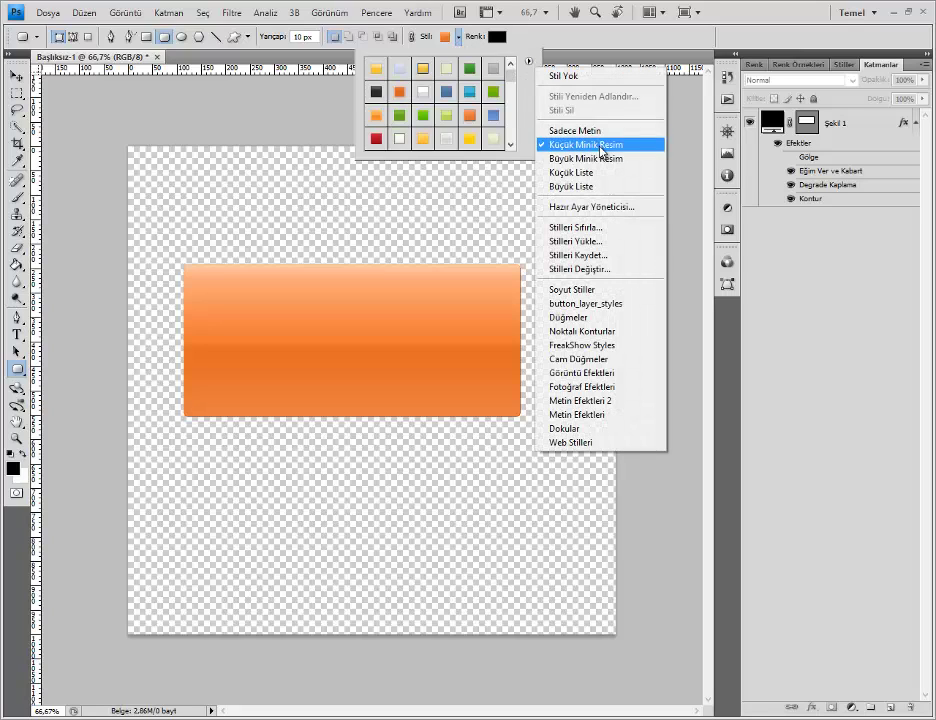
left_click(566, 73)
left_click(459, 38)
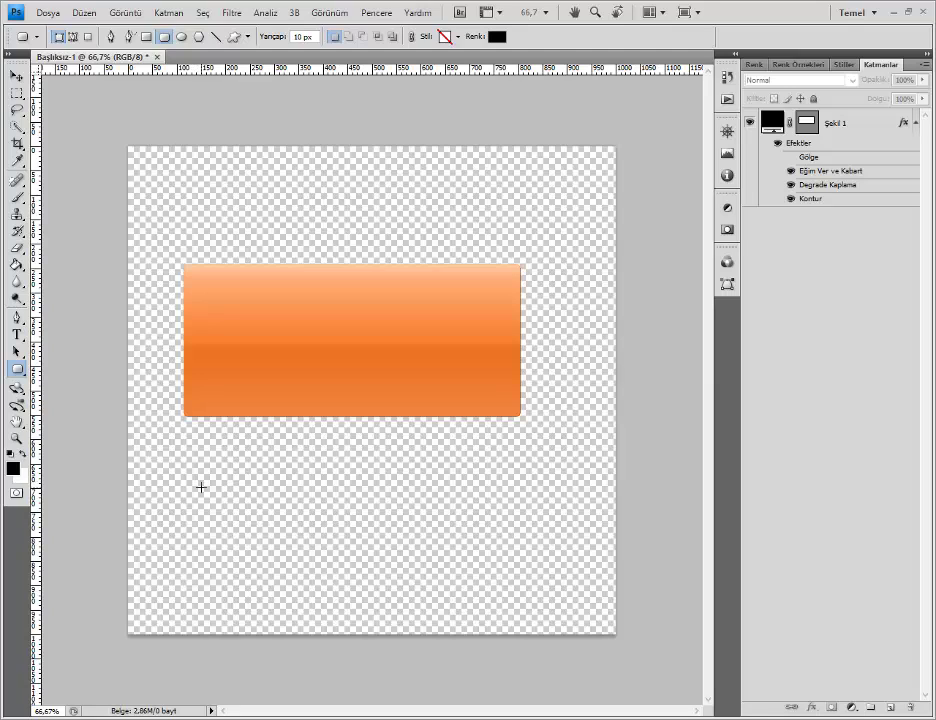
Step: Draw a wide ellipse below the orange rectangle on a new shape layer
left_click_drag(204, 479, 183, 471)
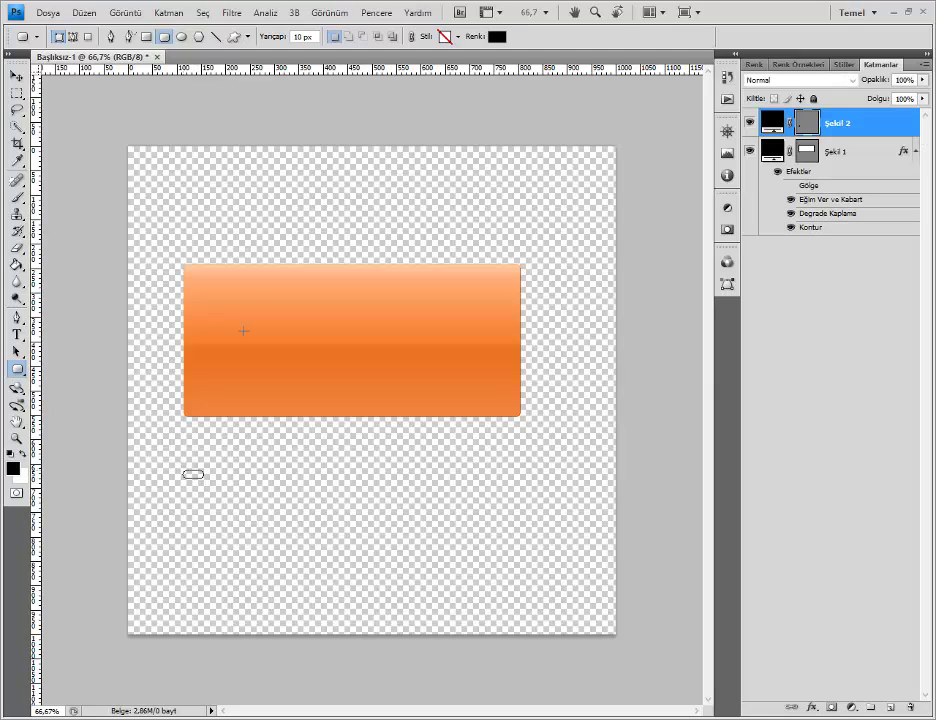
key("ctrl+z")
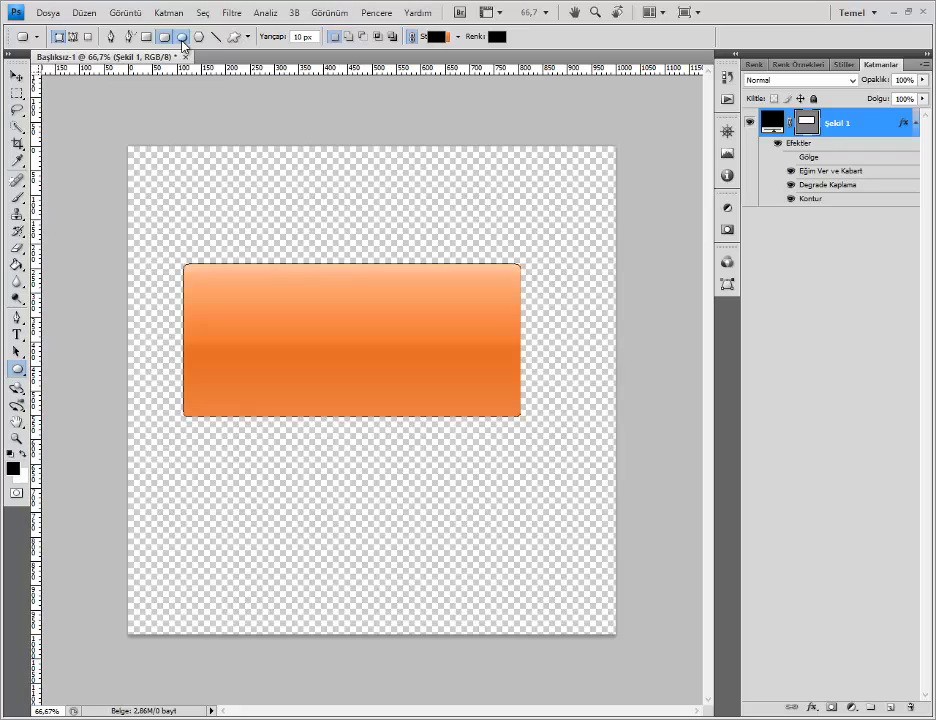
left_click(181, 36)
mouse_move(156, 451)
left_mouse_down()
mouse_move(510, 497)
mouse_move(385, 518)
left_mouse_up()
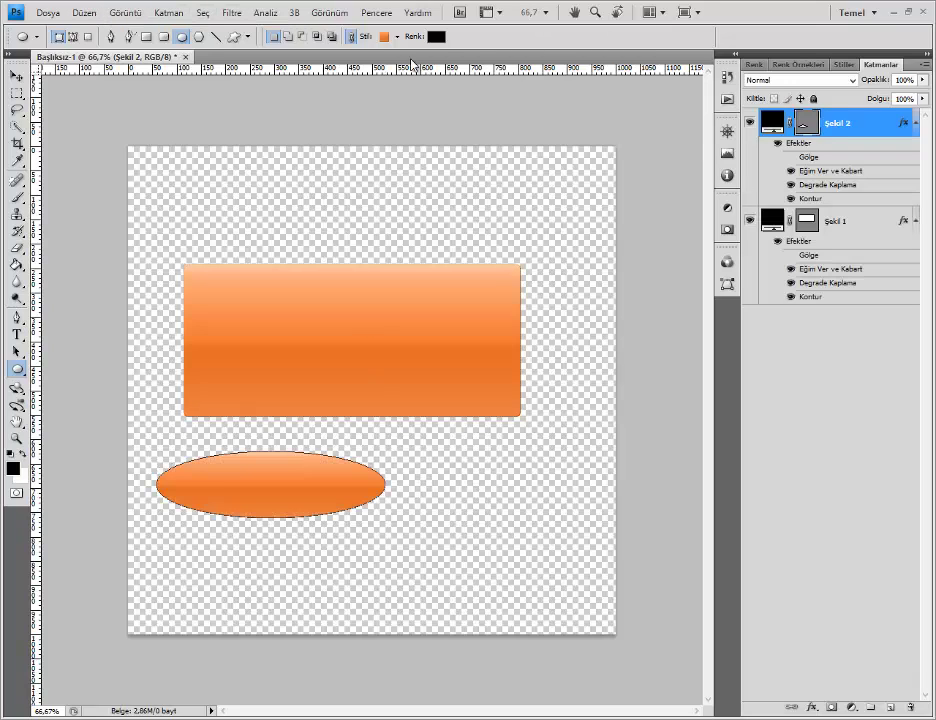
Step: Hide the ellipse's effects, rasterize it, and apply a Gaussian blur of about 53 px
left_click(777, 145)
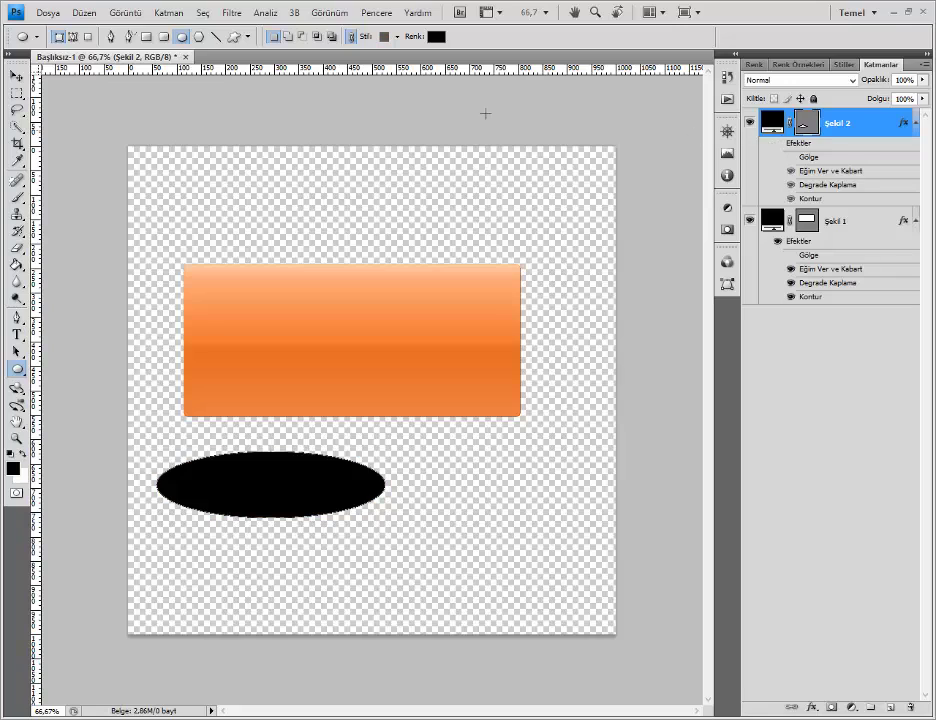
left_click(231, 14)
mouse_move(256, 119)
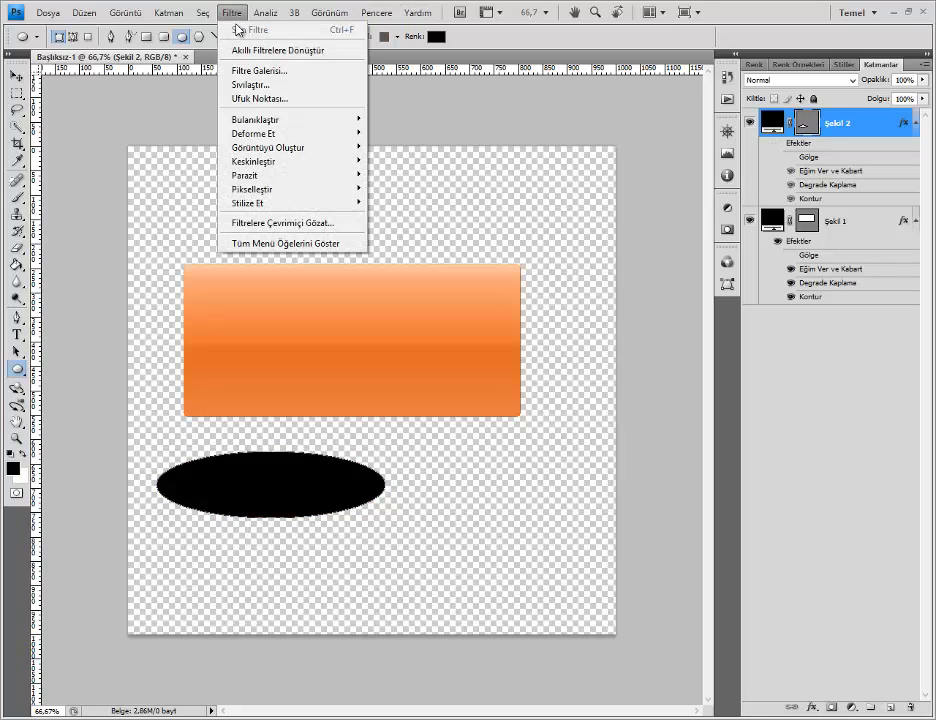
left_click(466, 133)
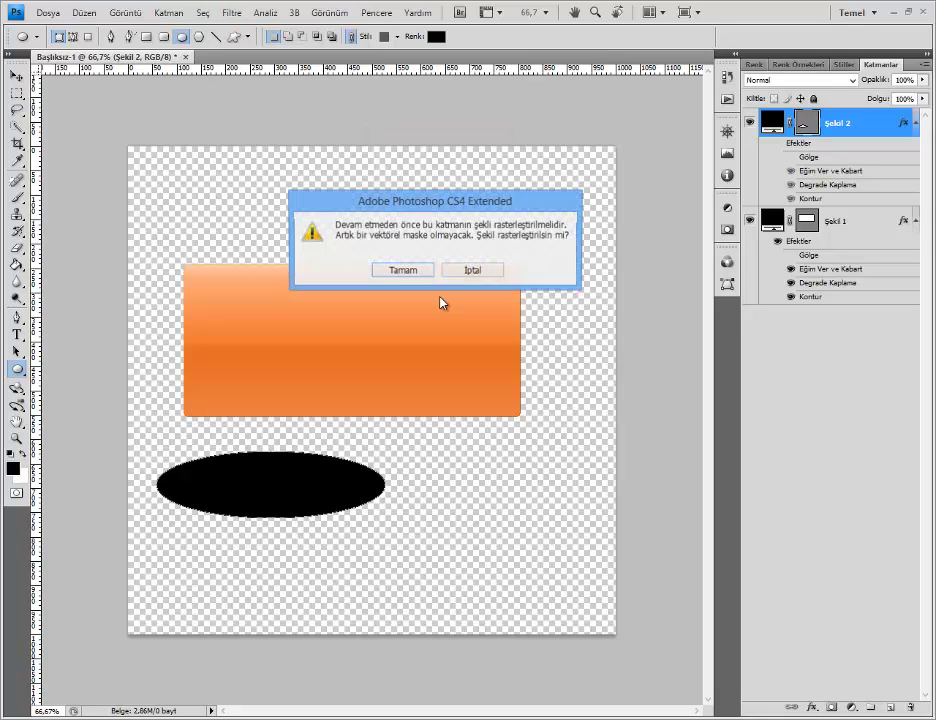
left_click(428, 274)
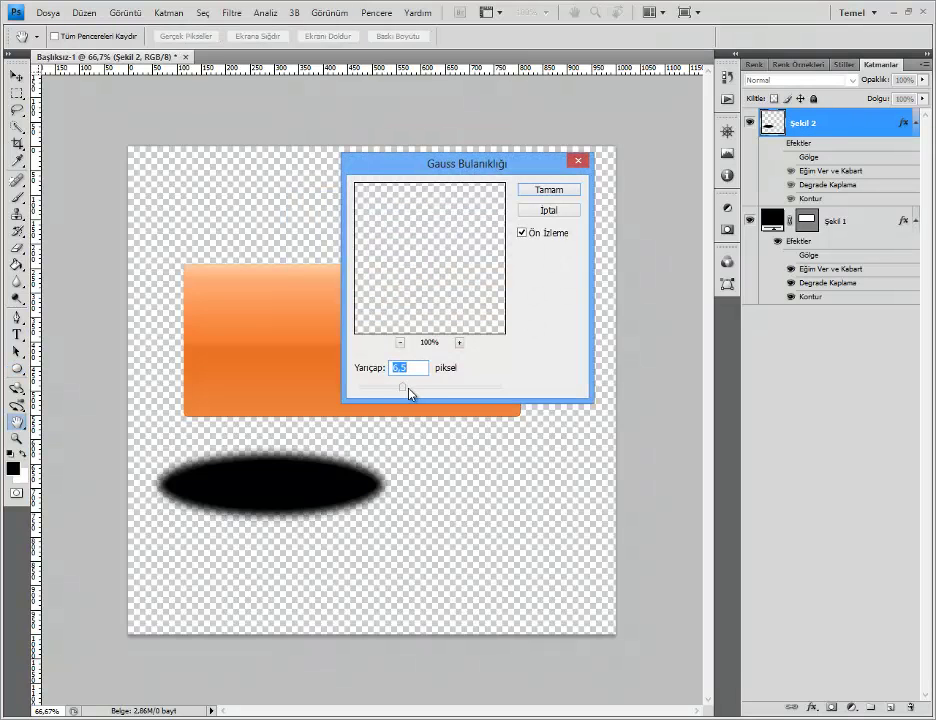
left_click_drag(440, 393, 451, 390)
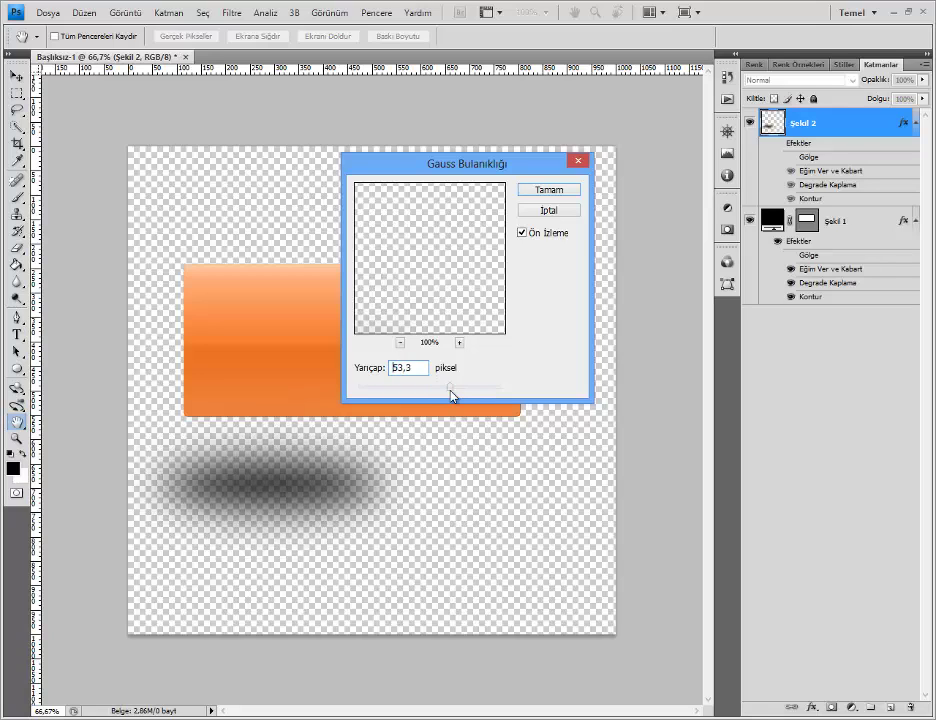
left_click(568, 191)
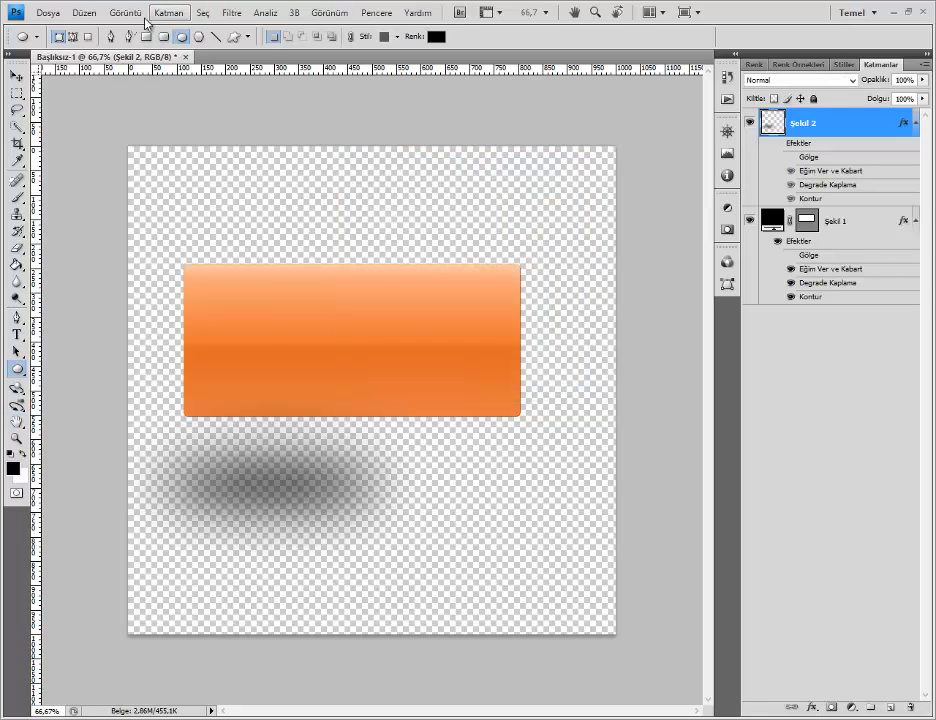
Step: Squash the blurred shadow vertically to about 75% and commit the transform
left_click(84, 13)
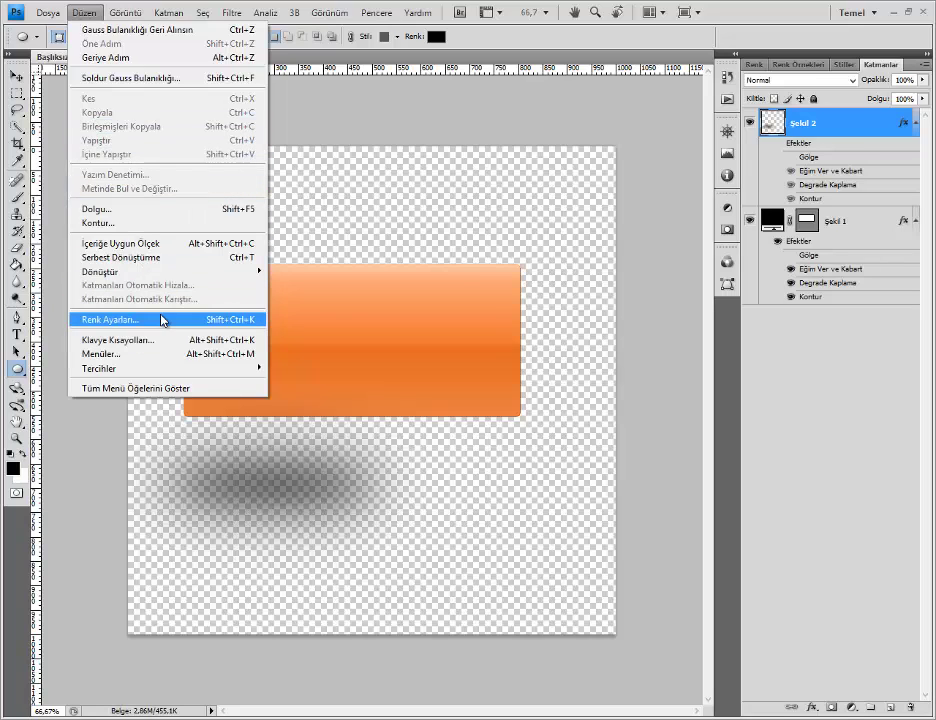
mouse_move(168, 271)
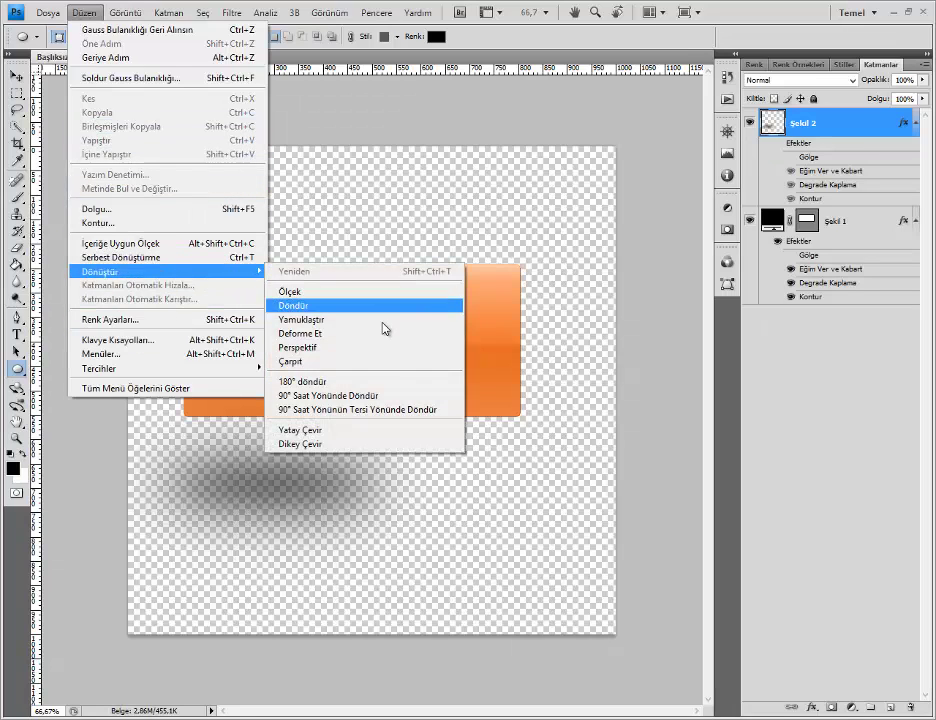
left_click(375, 333)
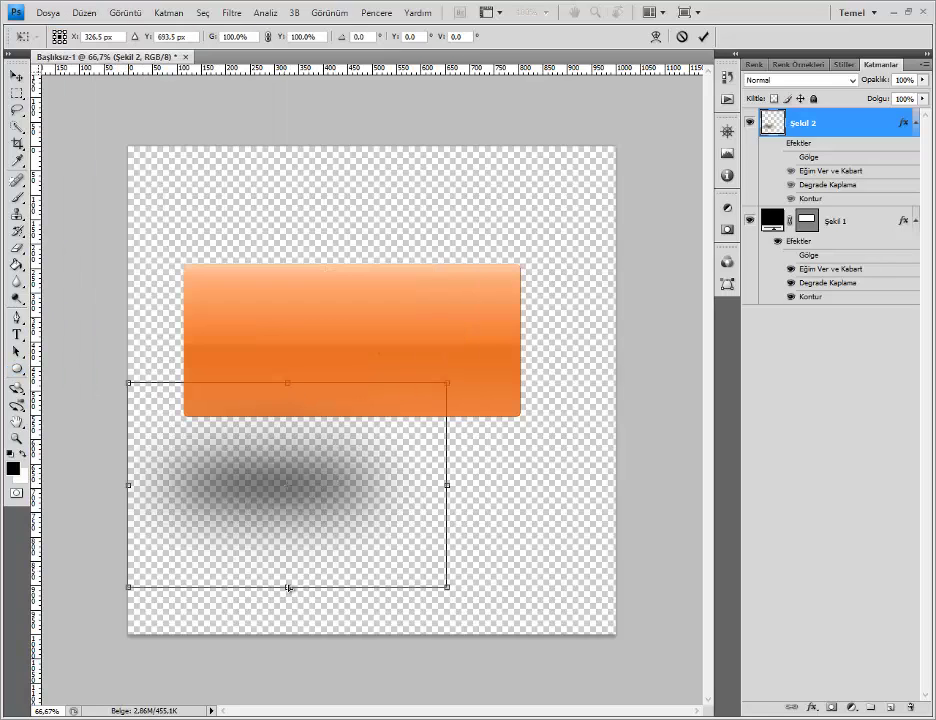
left_click_drag(288, 587, 288, 535)
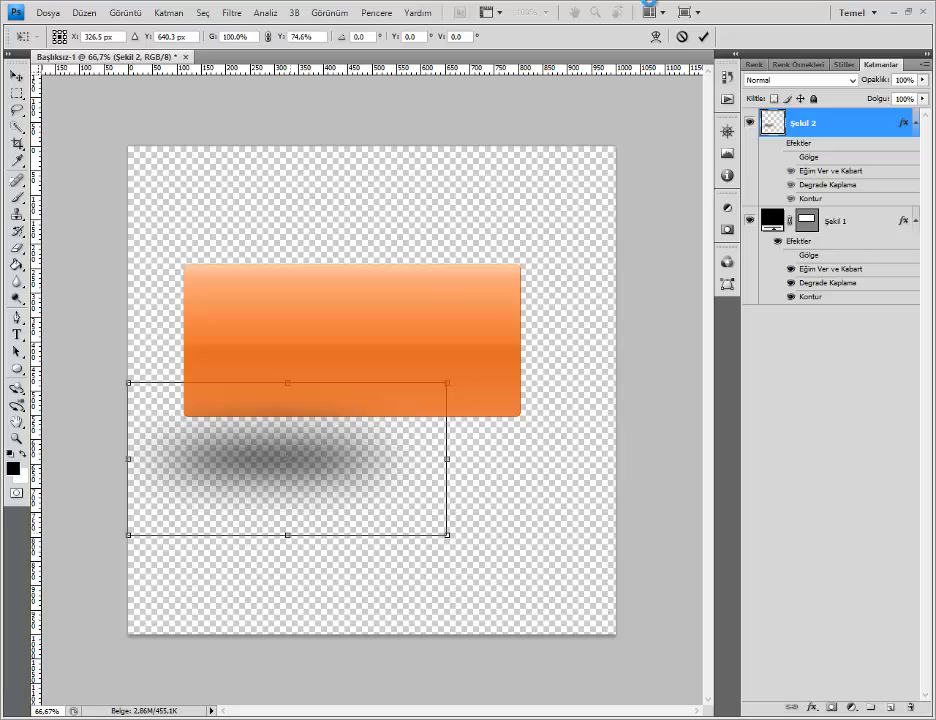
left_click(704, 36)
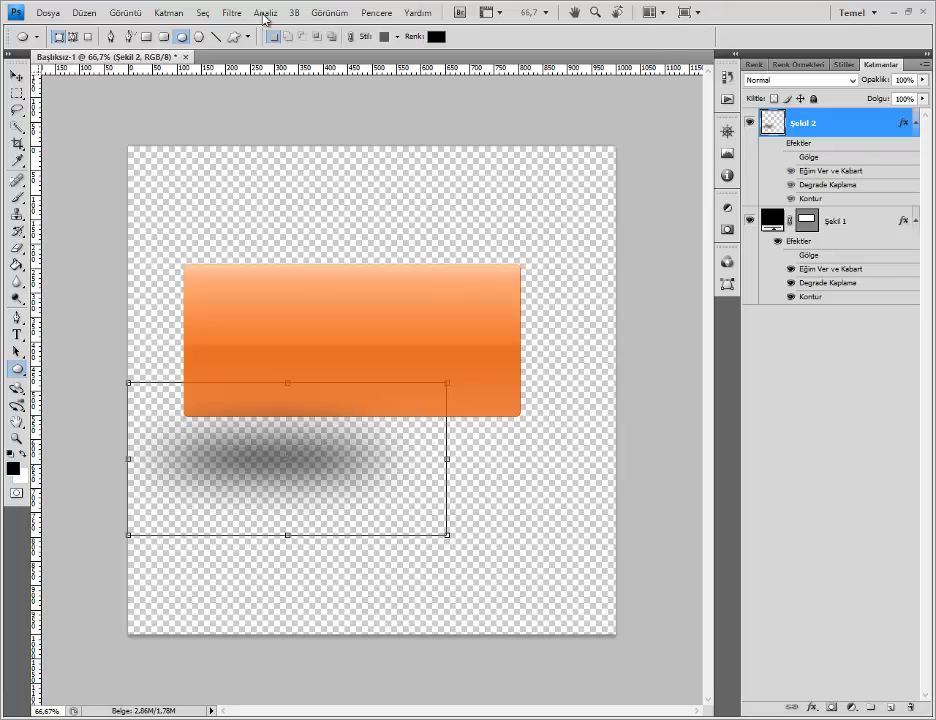
Step: Start and end a free transform on the shadow, then reach the Transform submenu again
left_click(85, 13)
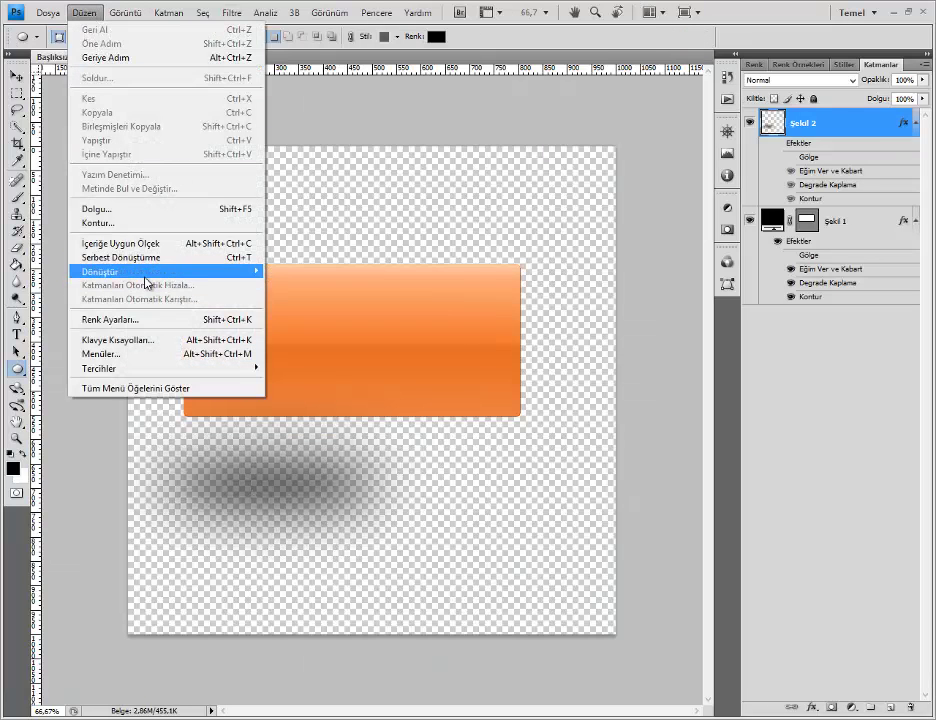
left_click(388, 319)
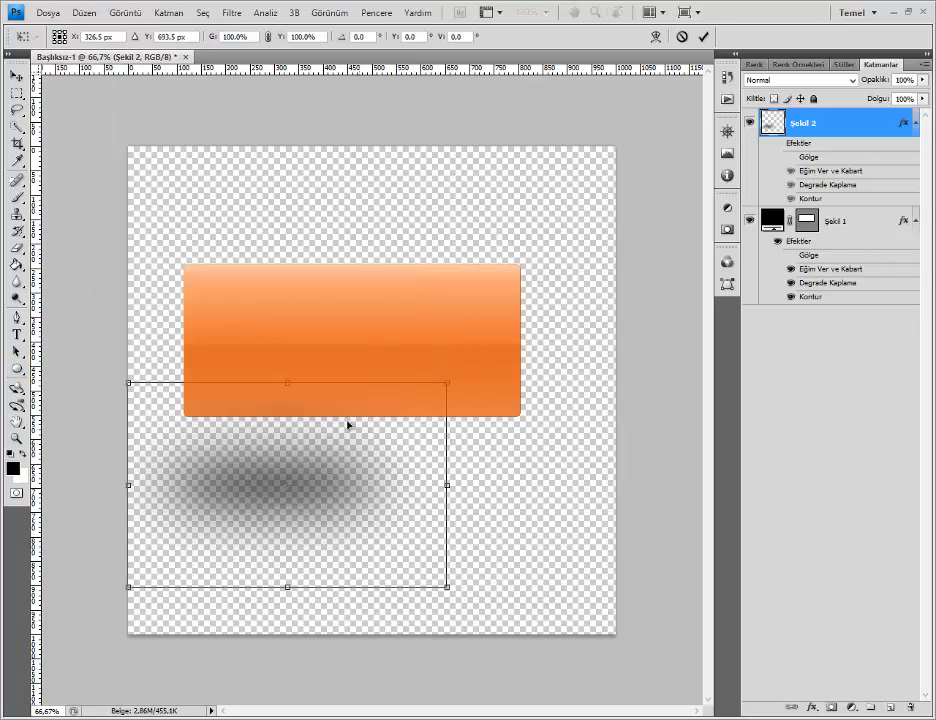
left_click(681, 37)
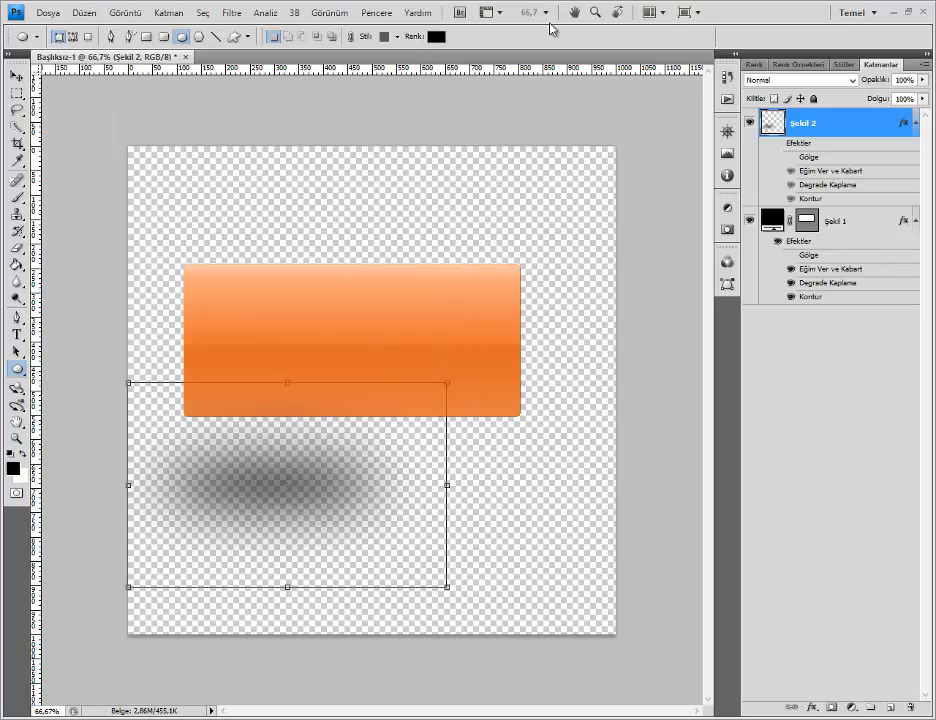
left_click(125, 13)
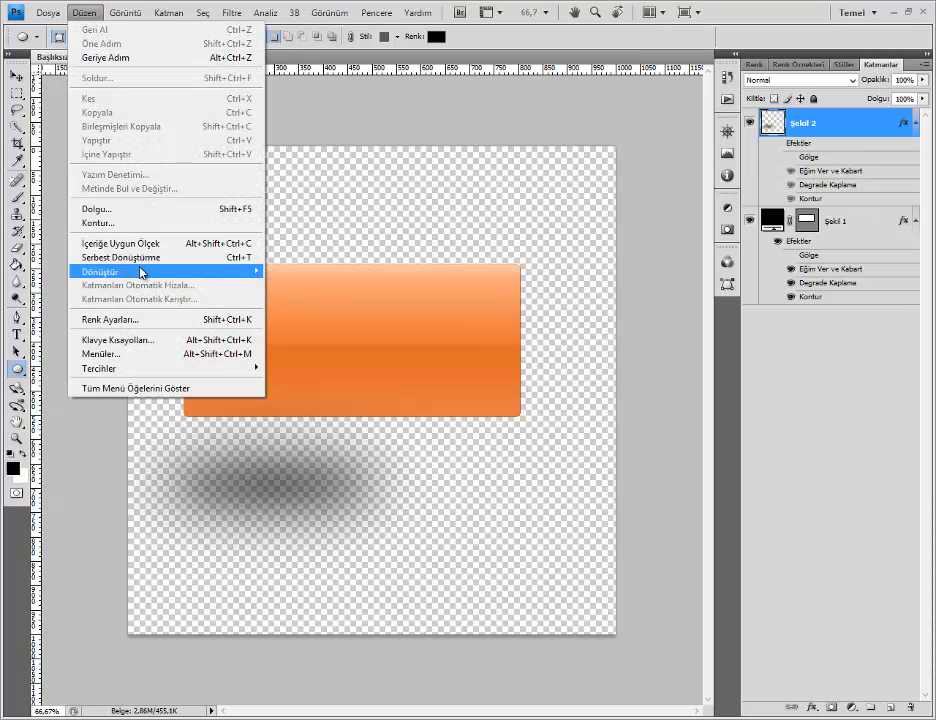
mouse_move(165, 271)
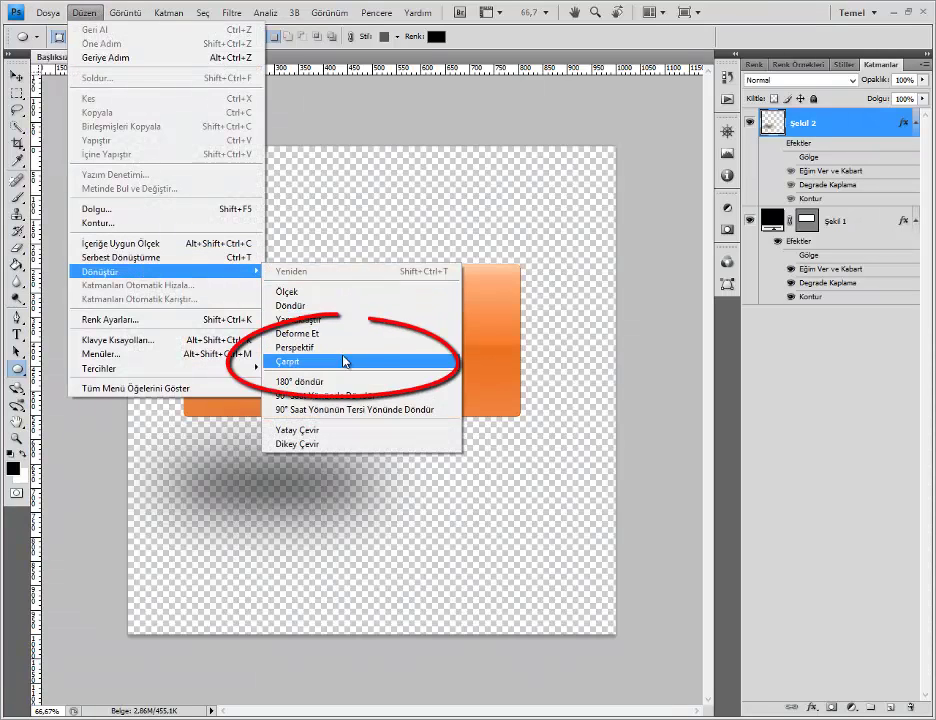
Step: Warp the shadow flatter by pulling top and bottom edges inward and pinching both sides
left_click(345, 361)
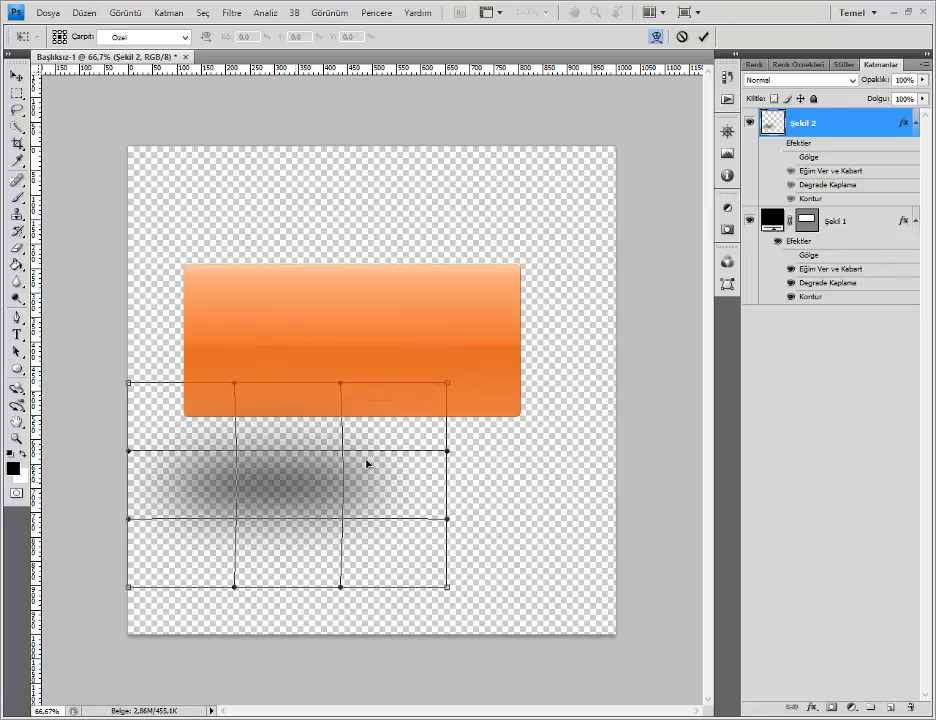
mouse_move(368, 464)
left_mouse_down()
mouse_move(386, 445)
mouse_move(305, 487)
left_mouse_up()
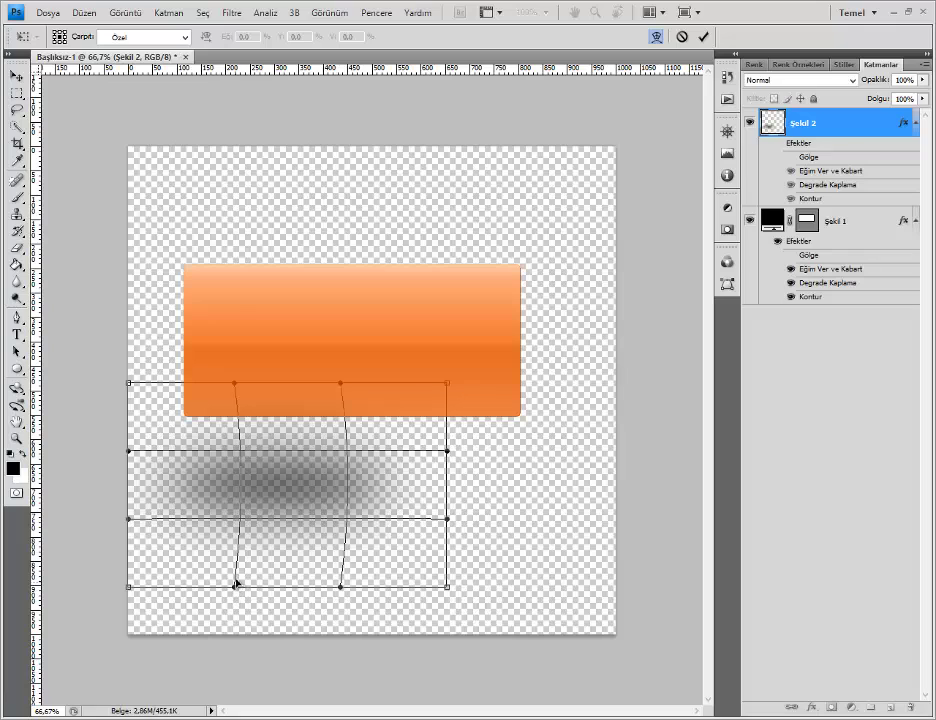
left_click_drag(236, 584, 241, 508)
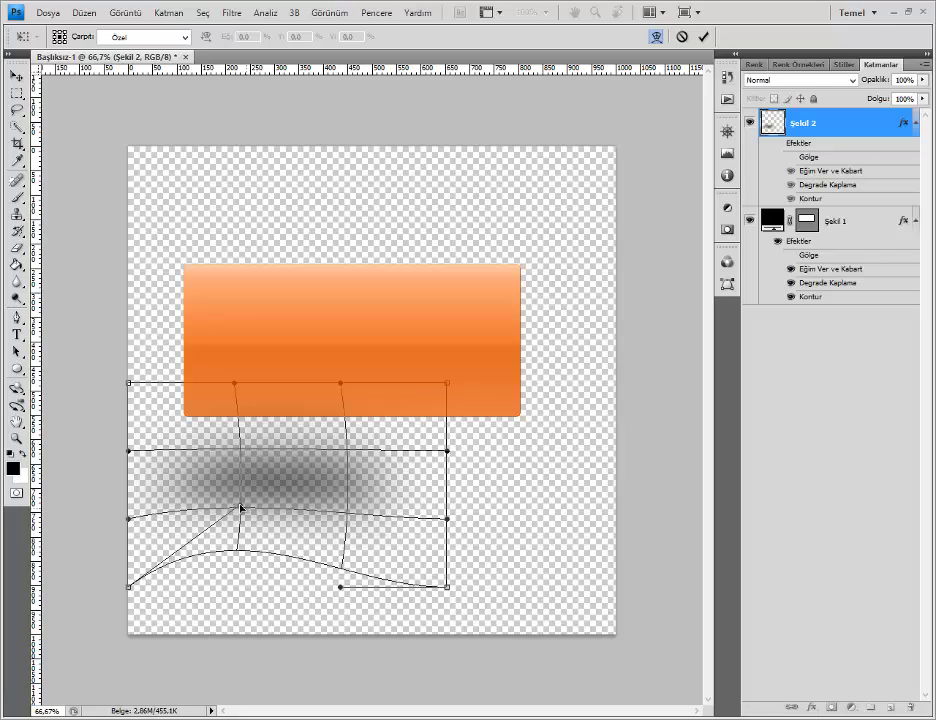
left_click_drag(340, 587, 352, 500)
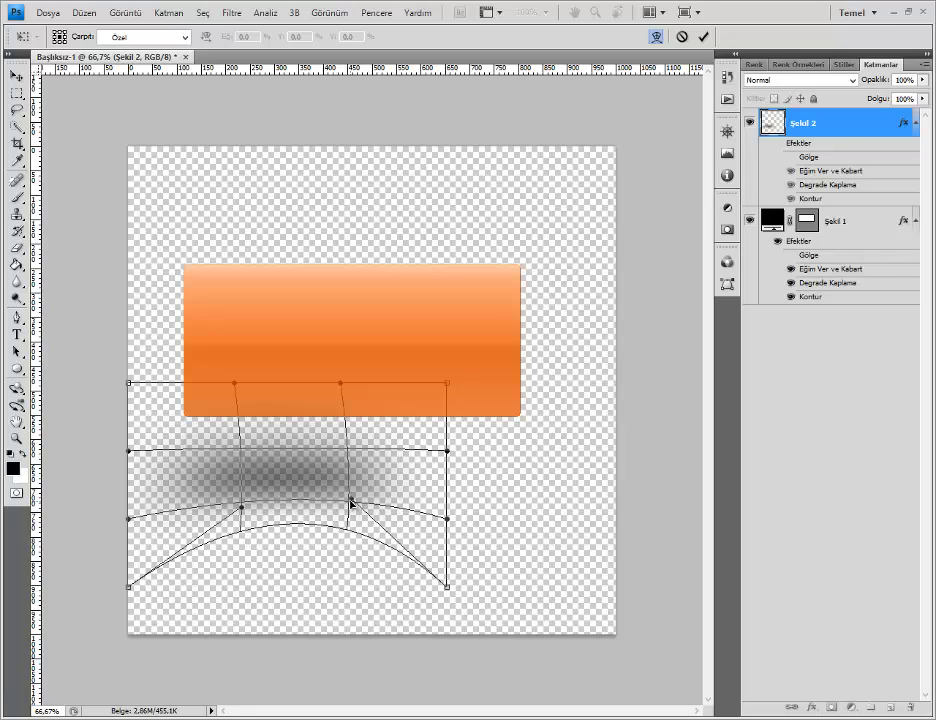
left_click_drag(232, 385, 243, 458)
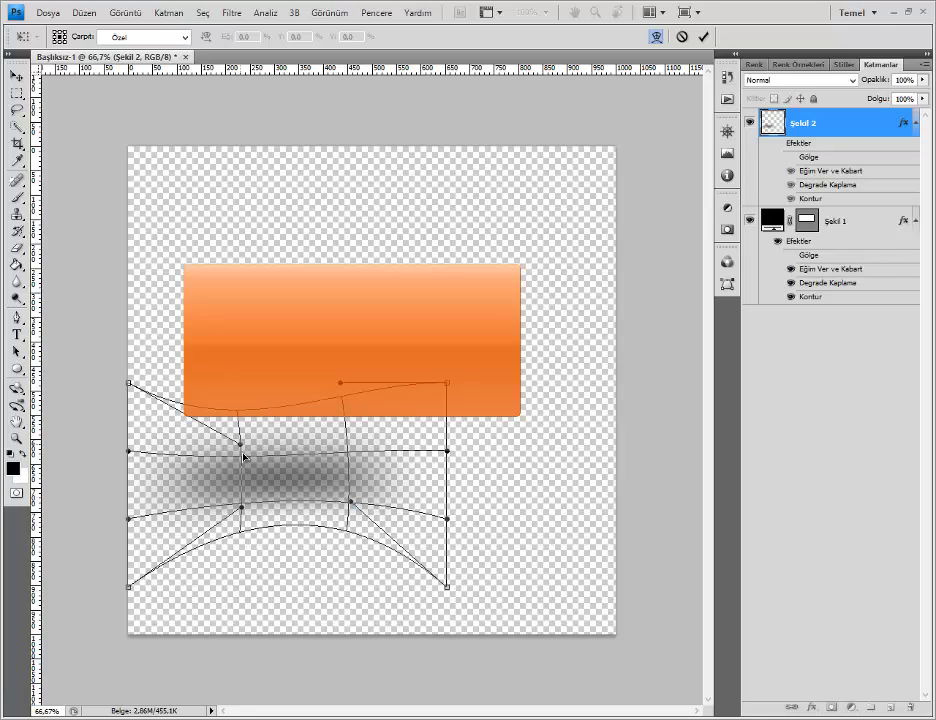
left_click_drag(340, 385, 343, 462)
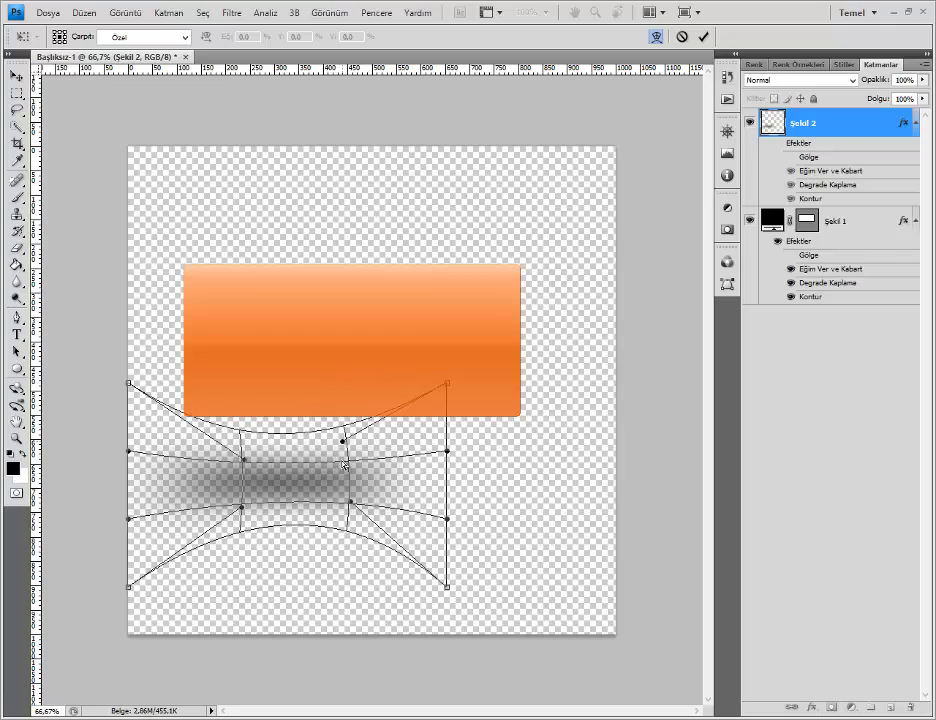
left_click_drag(130, 519, 192, 507)
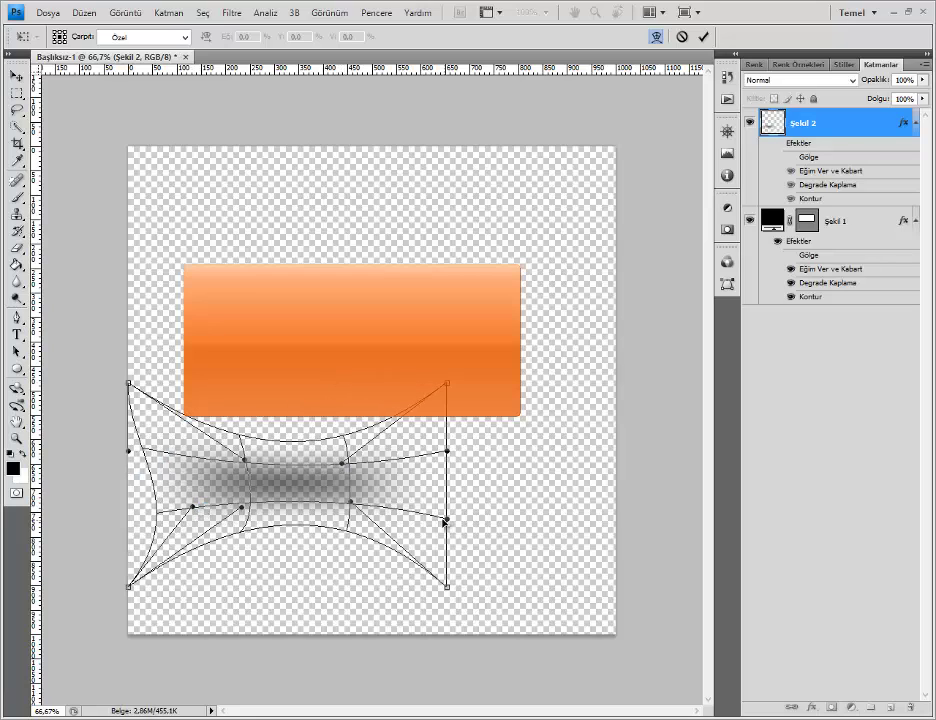
left_click_drag(445, 521, 410, 511)
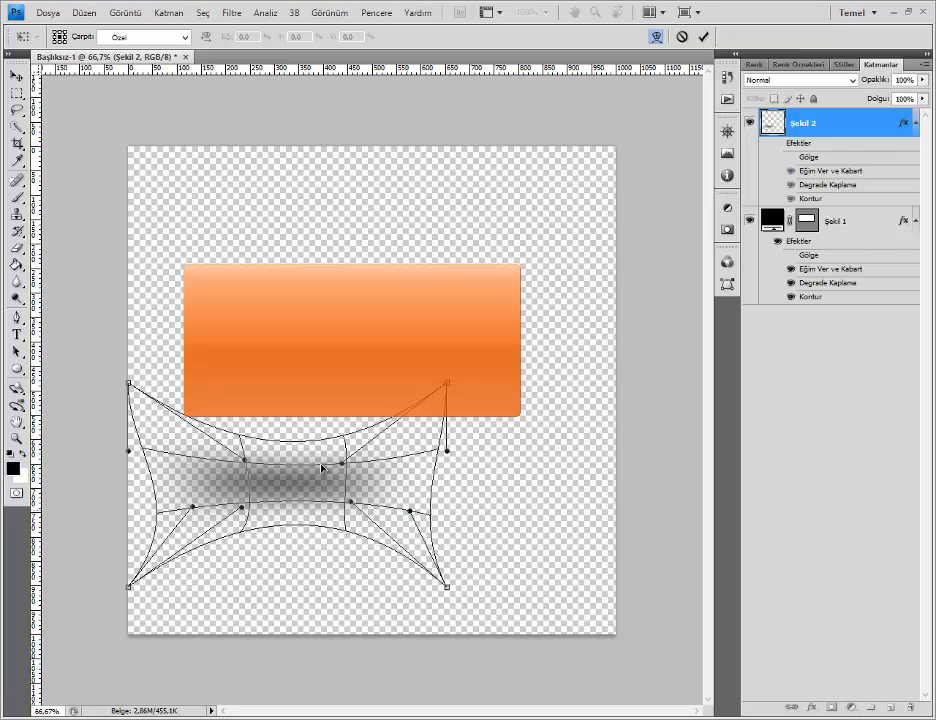
left_click(703, 36)
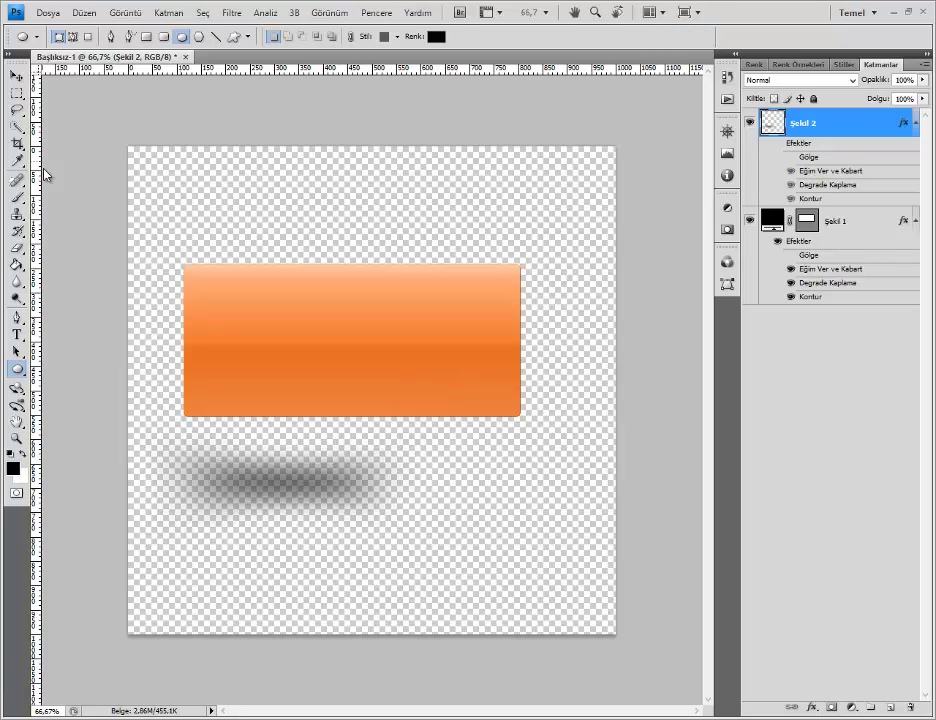
Step: Move the shadow up under the button and place Şekil 2 below Şekil 1
left_click(15, 76)
mouse_move(246, 484)
left_mouse_down()
mouse_move(350, 432)
mouse_move(341, 352)
mouse_move(324, 339)
left_mouse_up()
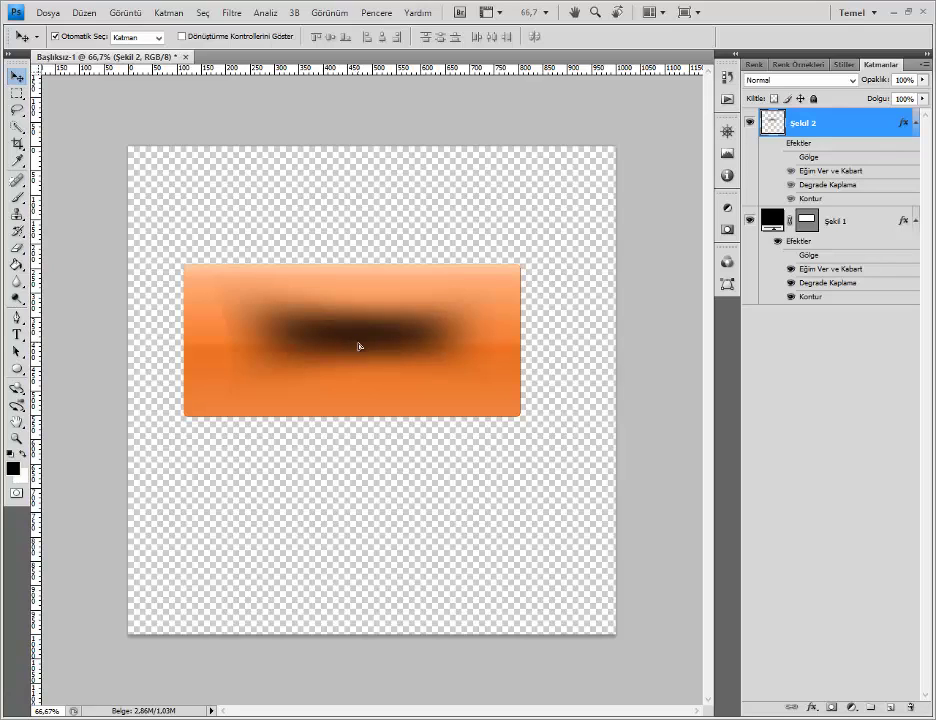
left_click_drag(359, 346, 359, 368)
left_click_drag(829, 138, 841, 417)
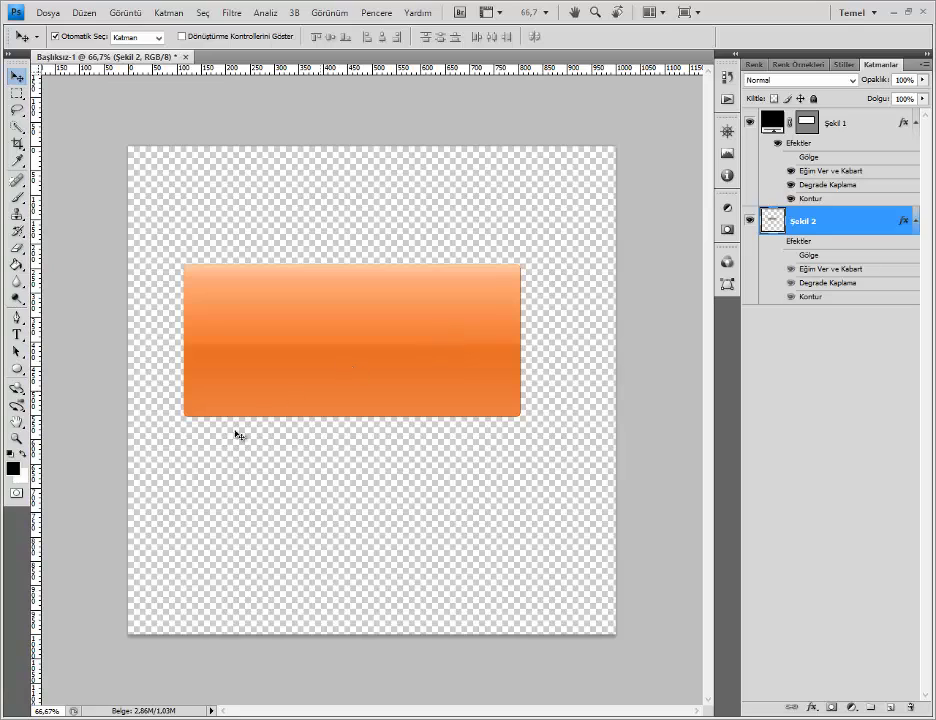
left_click_drag(490, 525, 482, 608)
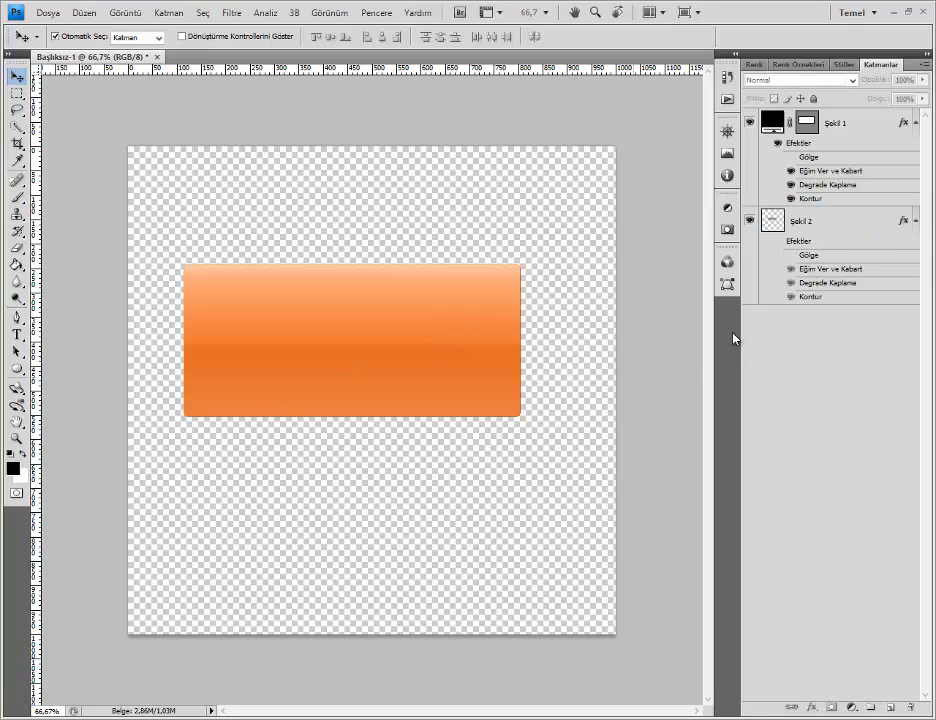
left_click(813, 221)
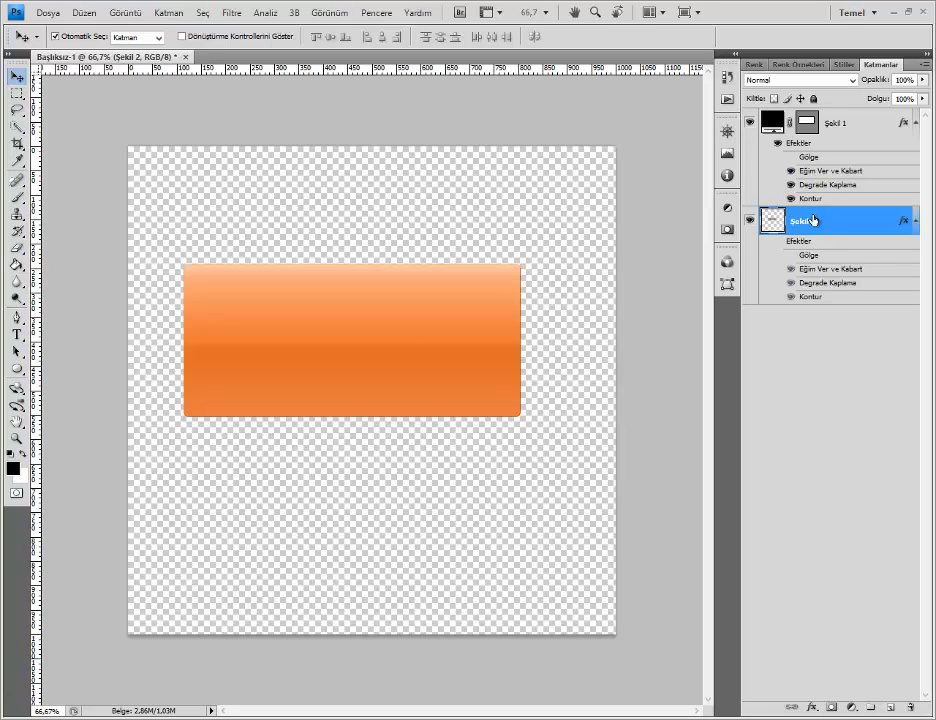
Step: Reposition the Şekil 1 button over its shadow and hide the Şekil 2 layer
left_click(840, 122)
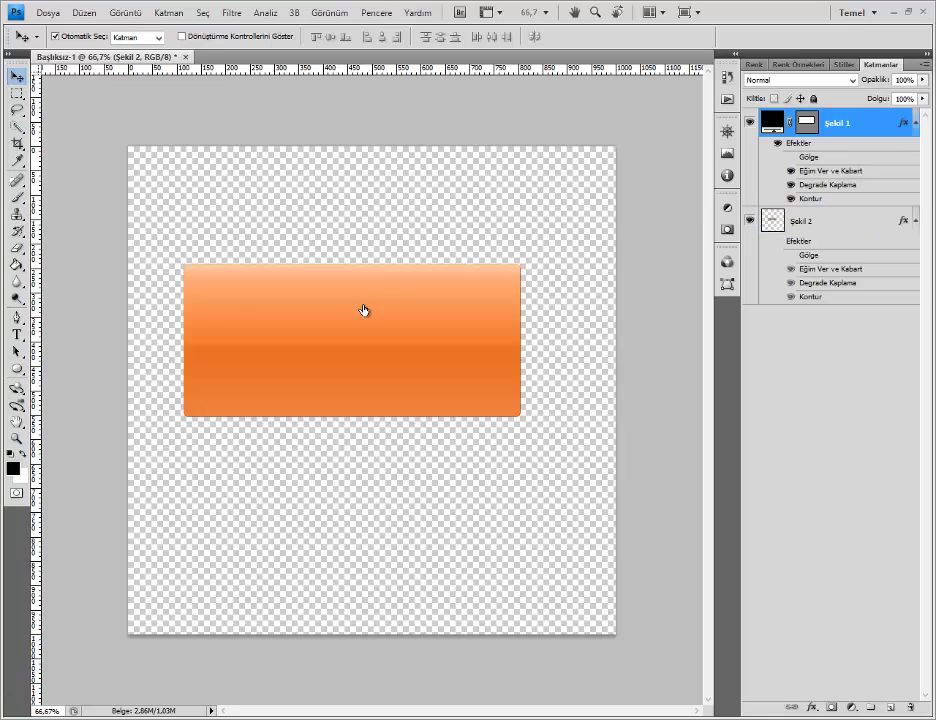
mouse_move(370, 198)
left_mouse_down()
mouse_move(366, 295)
mouse_move(355, 294)
left_mouse_up()
key("shift+Left")
key("shift+Left")
key("shift+Left")
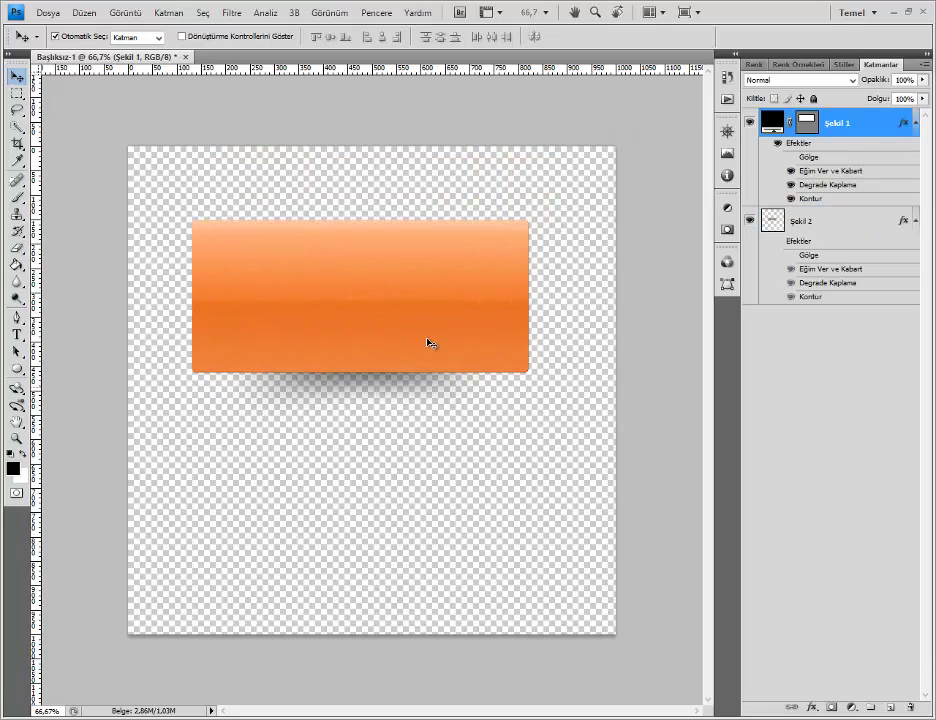
left_click(751, 220)
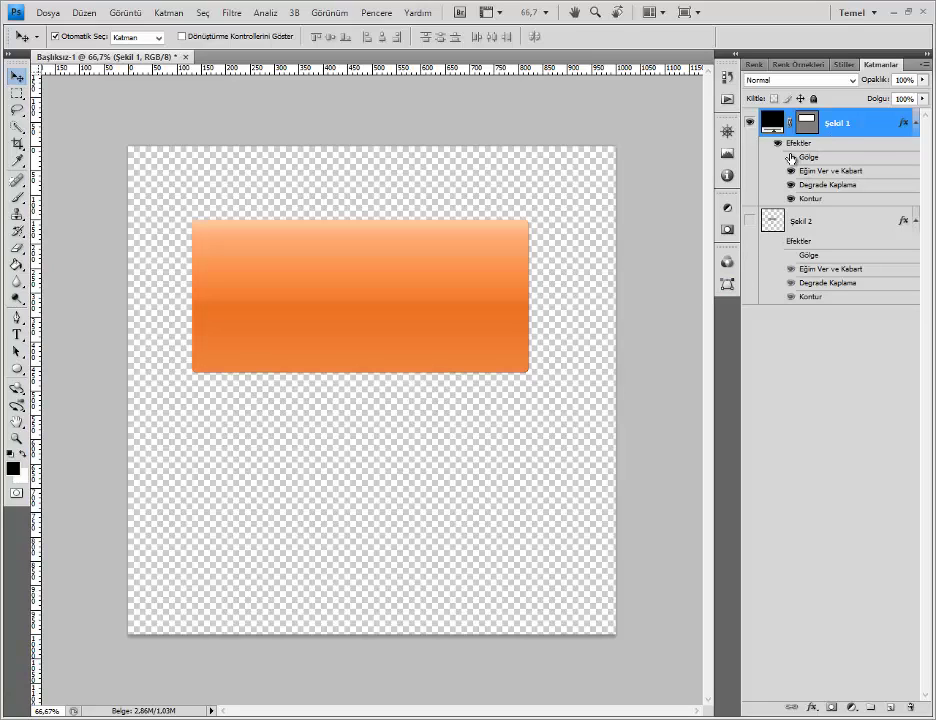
Step: Give Şekil 1's drop shadow distance 26 px, spread 49%, large size and low opacity
double_click(791, 157)
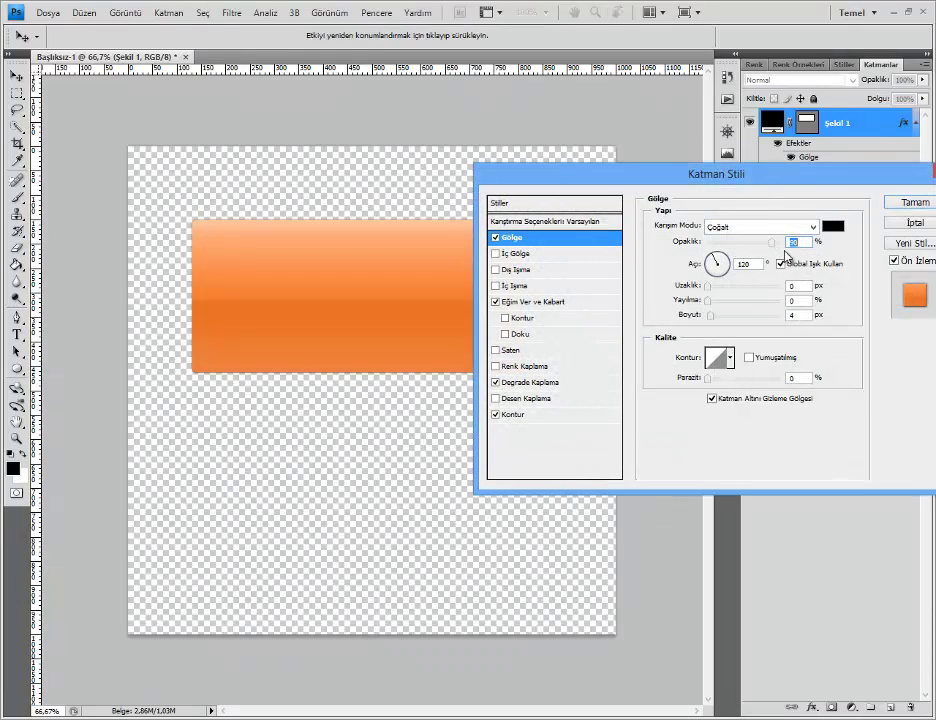
key("shift+Up")
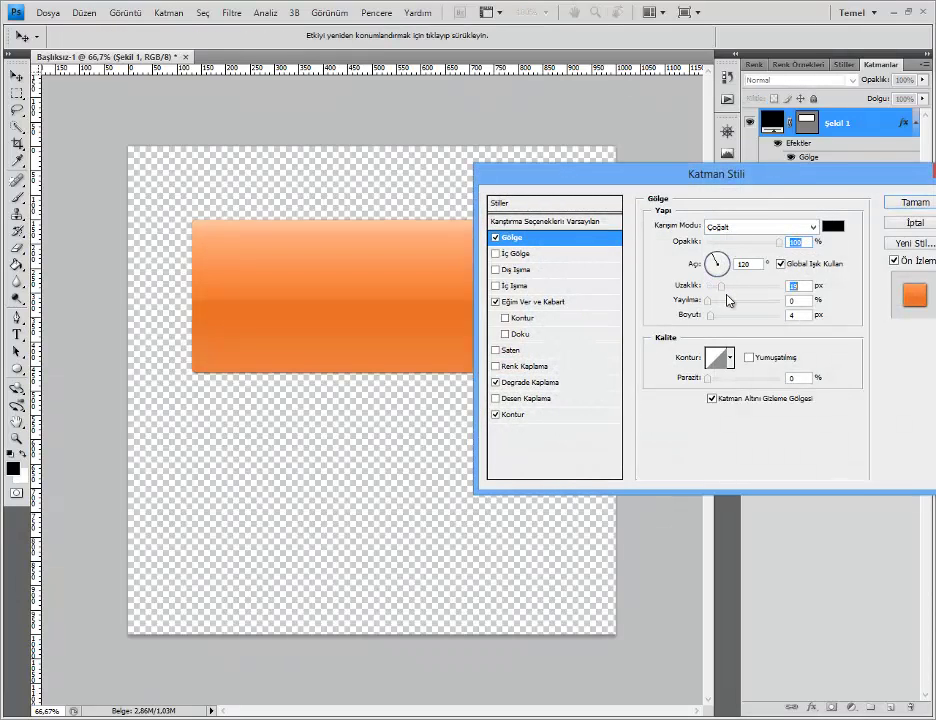
left_click_drag(706, 291, 726, 291)
left_click(740, 302)
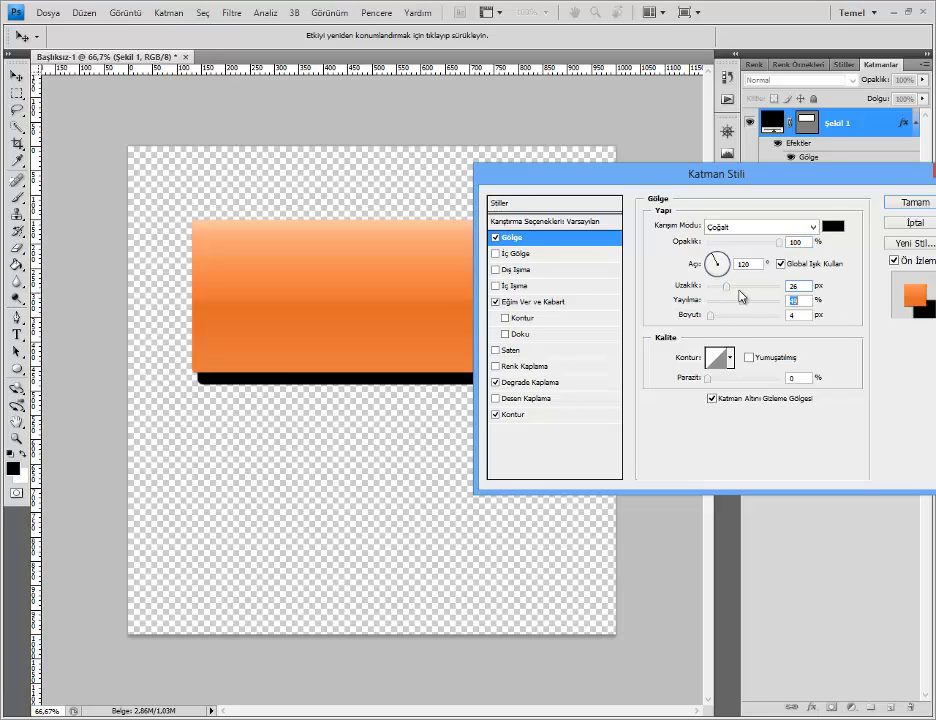
left_click_drag(709, 316, 738, 316)
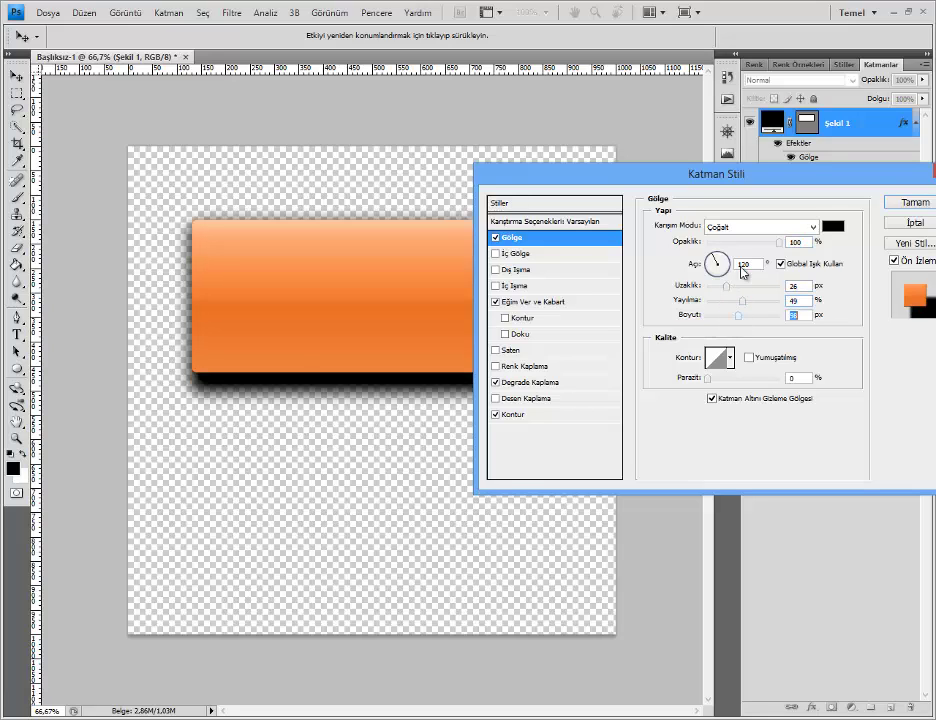
left_click_drag(779, 242, 727, 249)
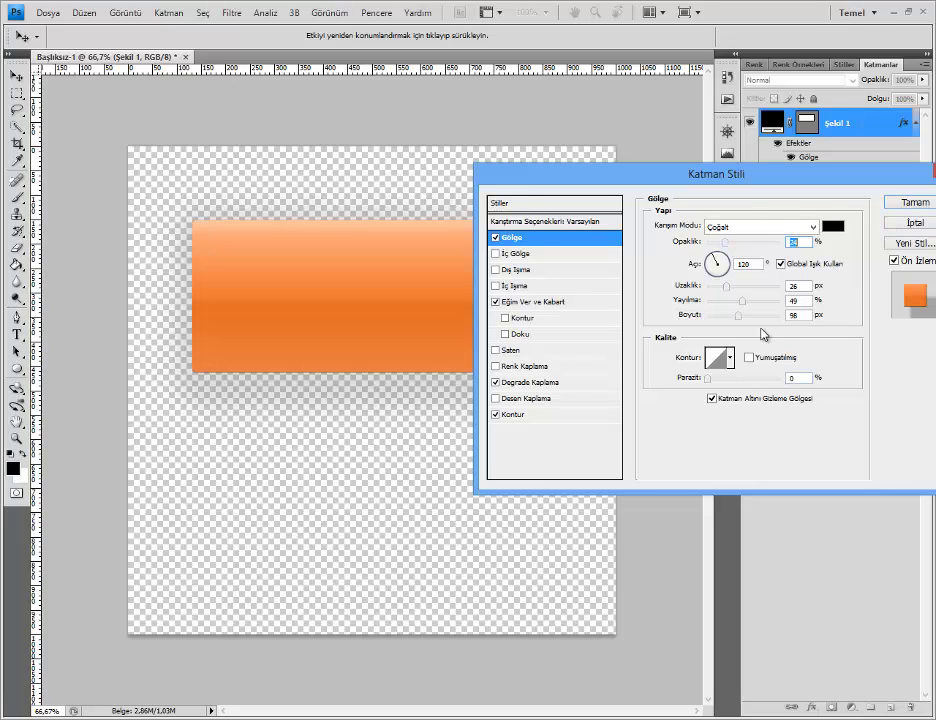
left_click_drag(721, 183, 573, 261)
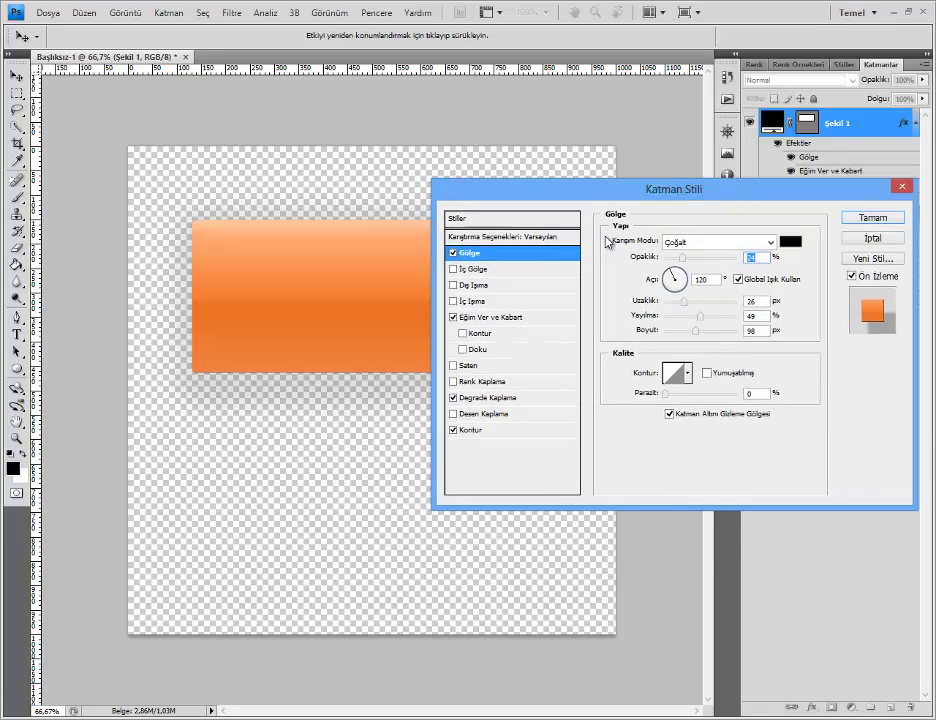
left_click(763, 279)
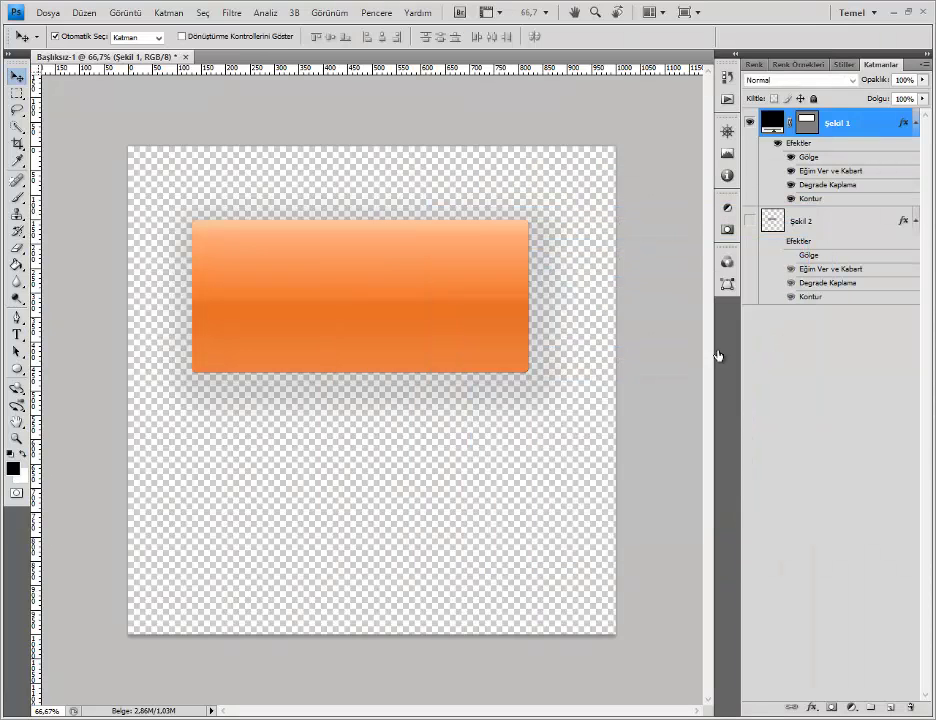
left_click(50, 14)
left_click(64, 14)
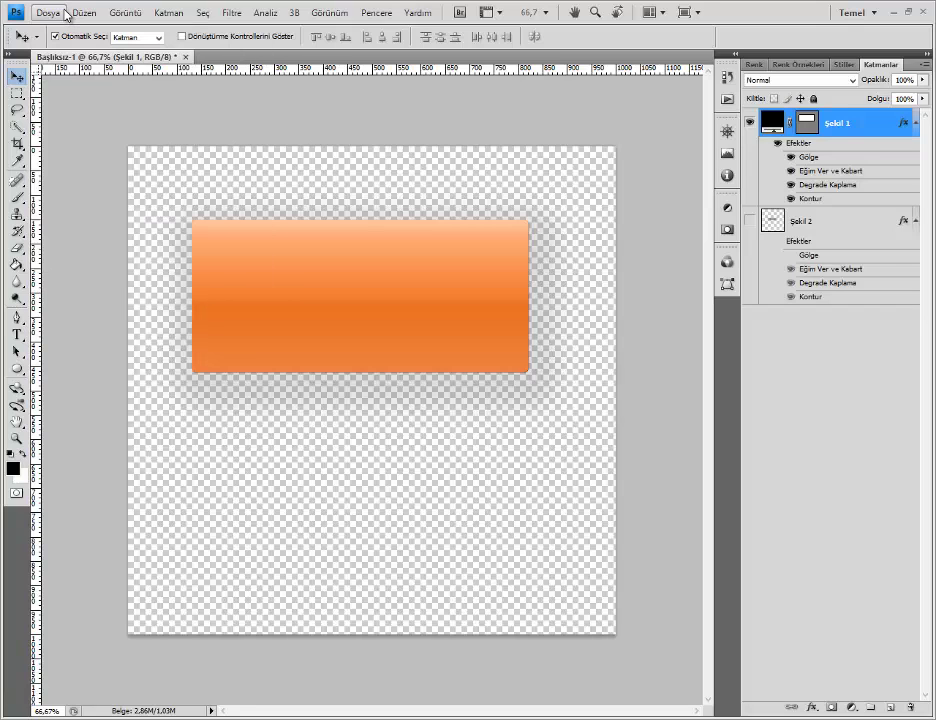